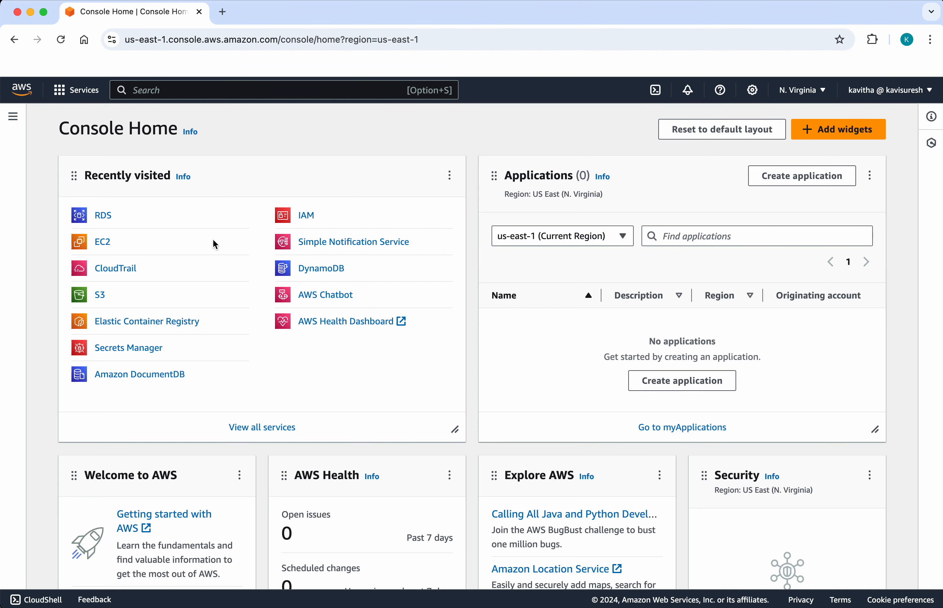
Start creating a new database in the RDS service and choose MySQL as the engine type.
click(107, 223)
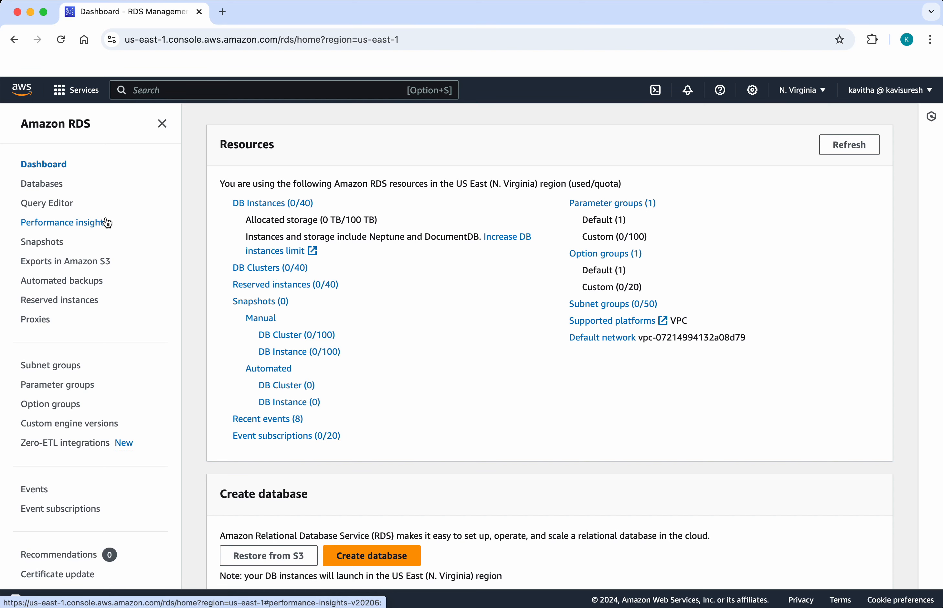
click(387, 565)
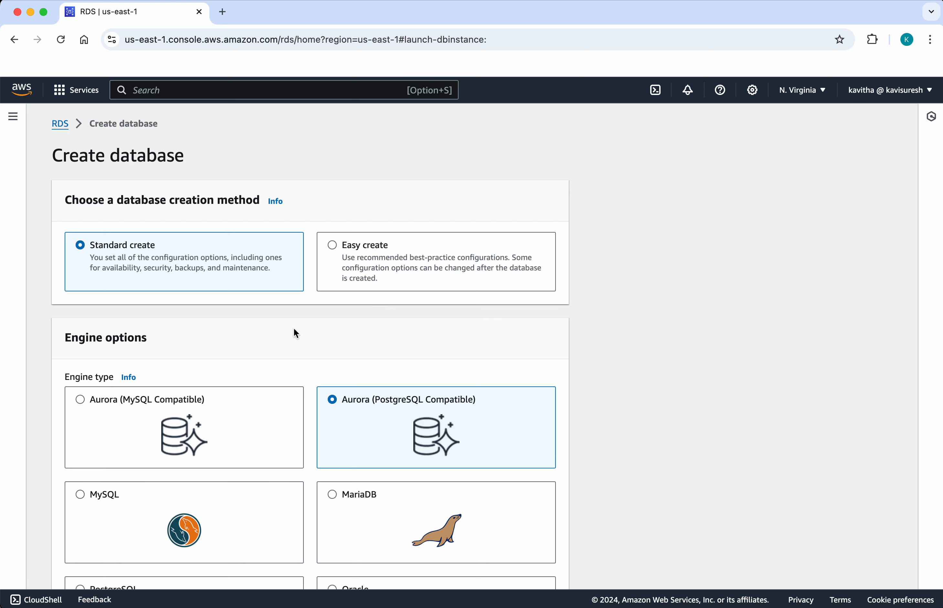
scroll(296, 334, down, 5)
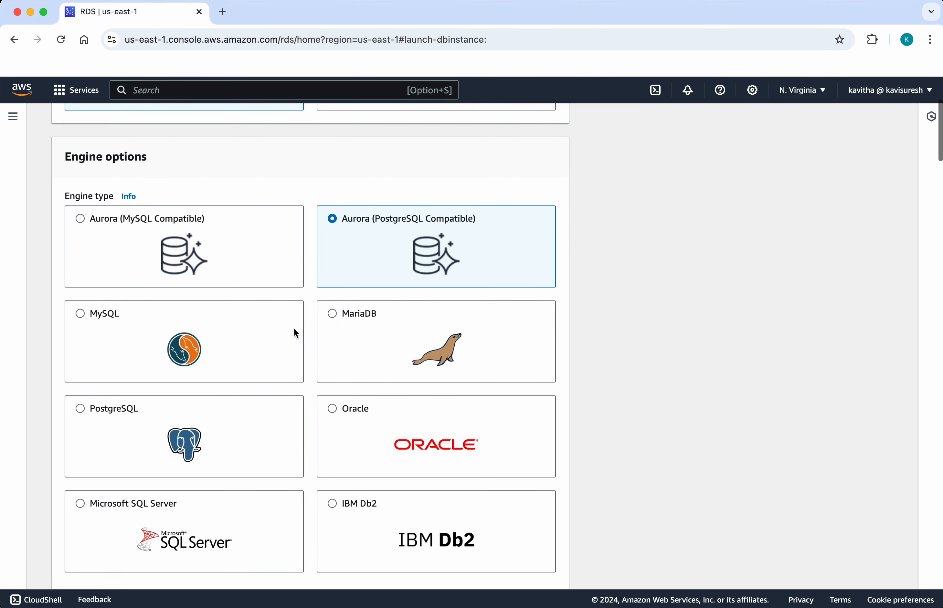
scroll(296, 333, down, 1)
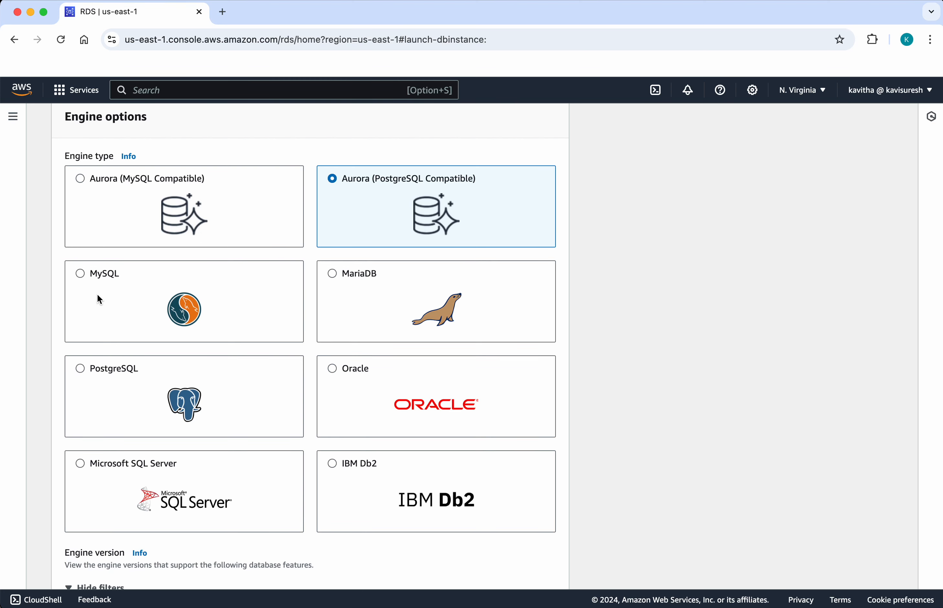
click(81, 274)
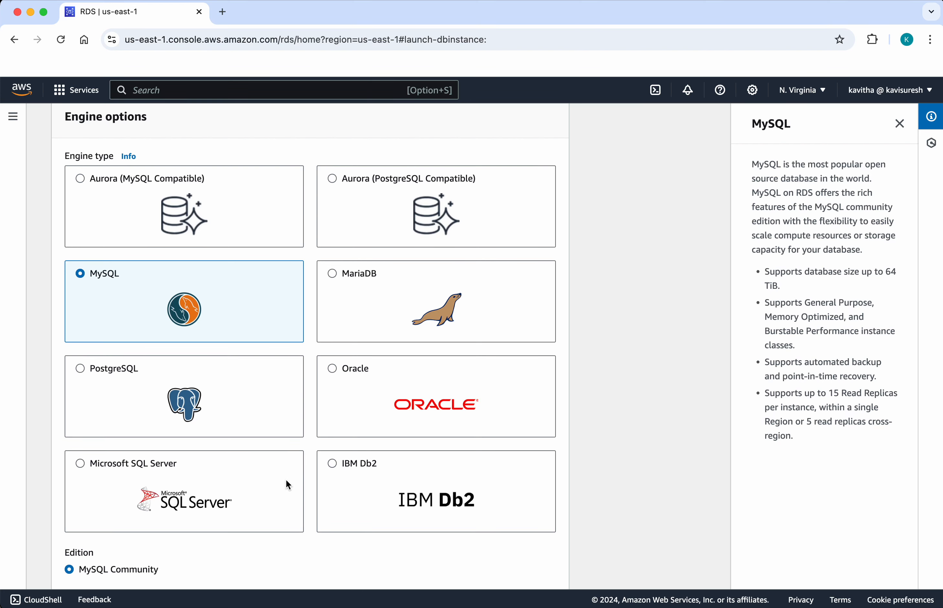
Set the engine version to MySQL 8.0.39 and choose the Free tier template.
scroll(288, 485, down, 5)
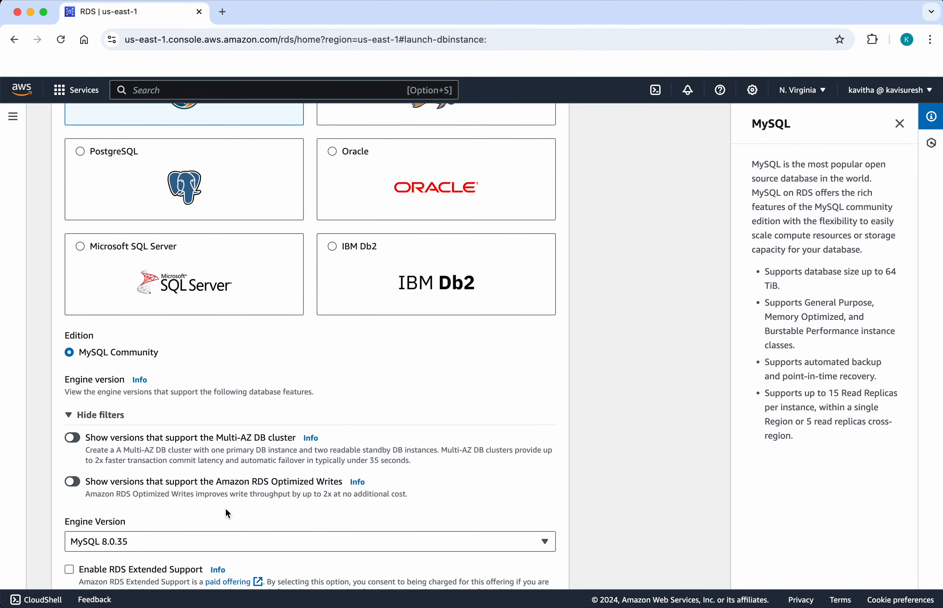
scroll(228, 513, down, 3)
click(224, 458)
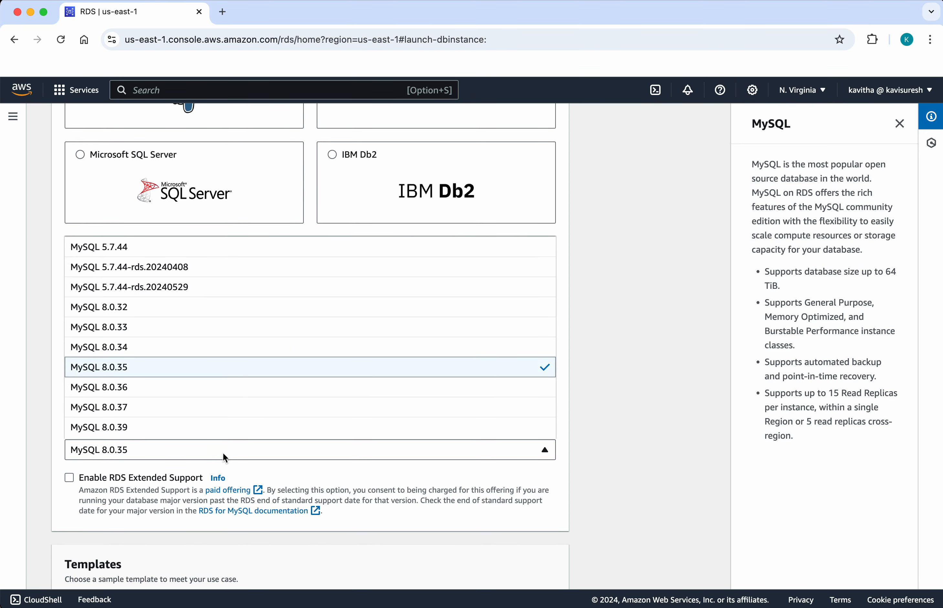
click(188, 430)
scroll(268, 502, down, 5)
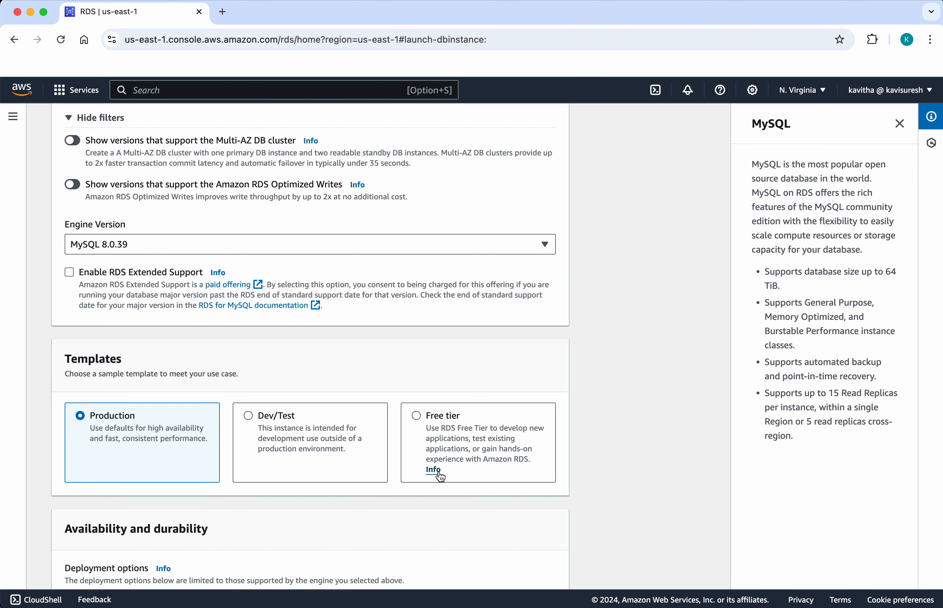
click(416, 416)
Set the DB instance identifier to demodb.
scroll(463, 503, down, 5)
scroll(464, 504, down, 2)
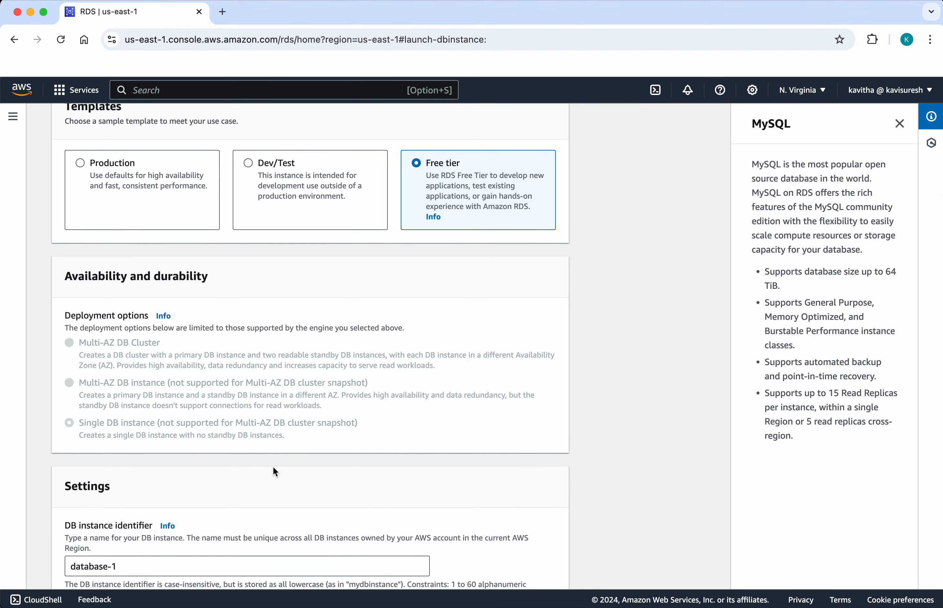
scroll(275, 471, down, 4)
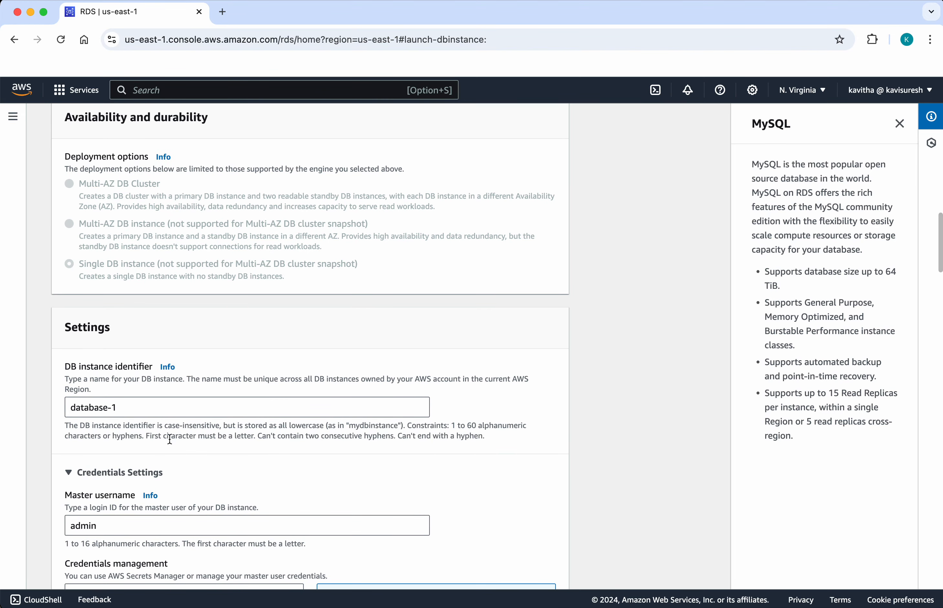
drag(125, 407, 64, 408)
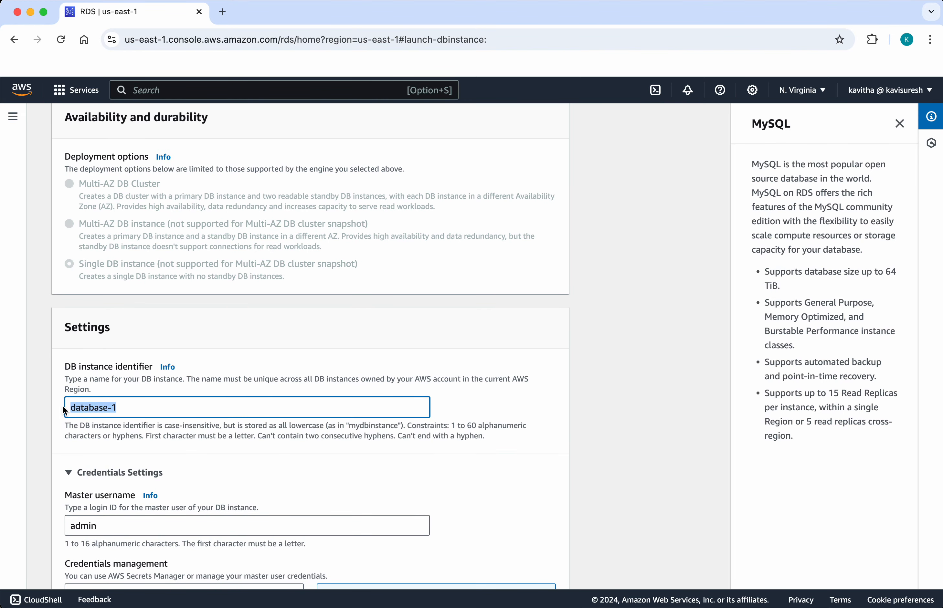
text(demodb)
Enter the self-managed master password for the database and repeat it in the confirmation field.
scroll(136, 505, down, 4)
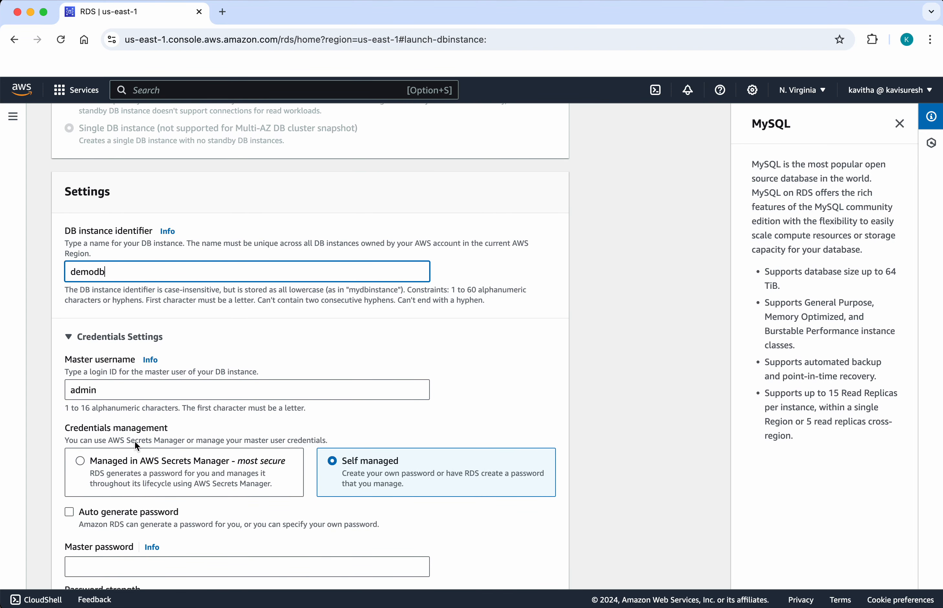
scroll(134, 440, down, 5)
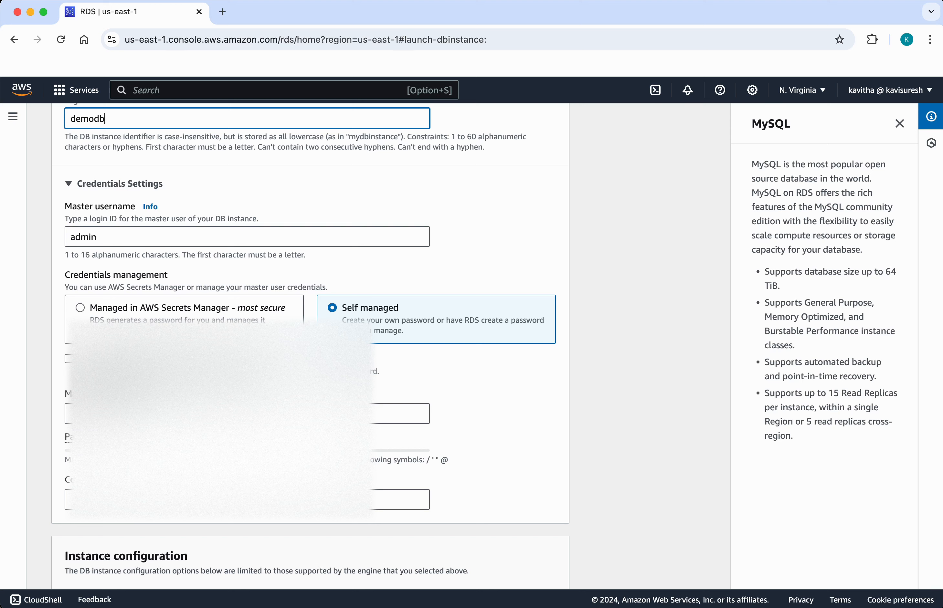
click(122, 413)
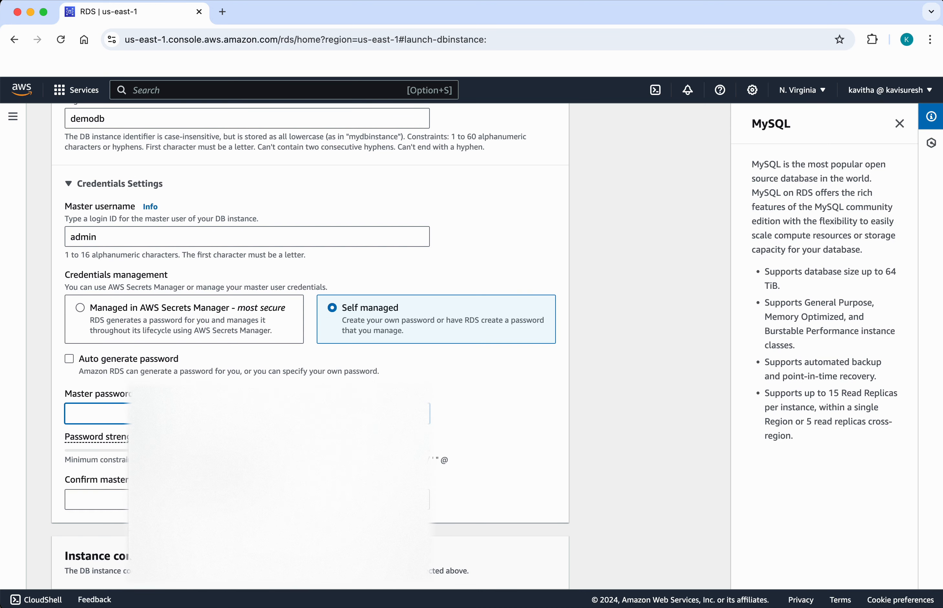
text(*****)
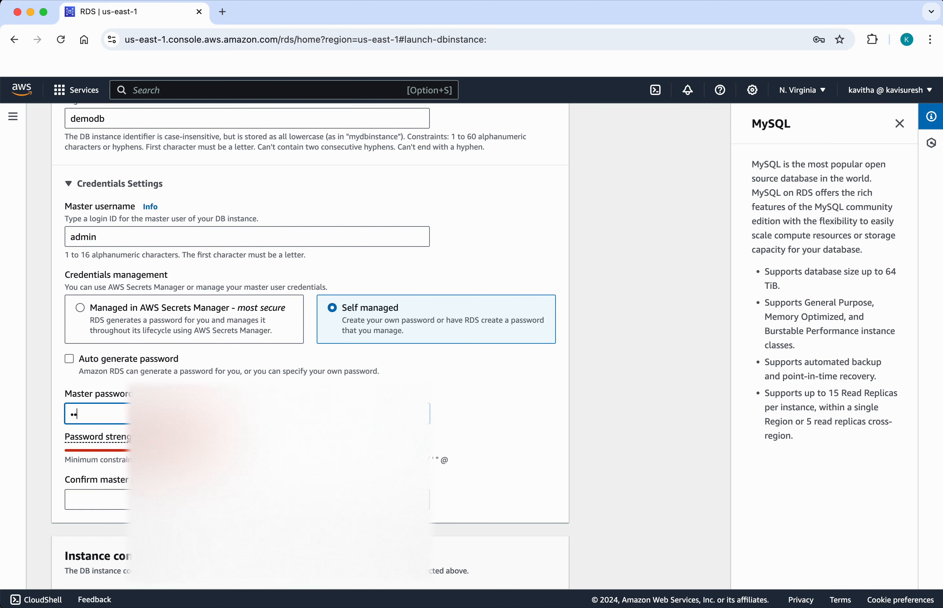
text(****)
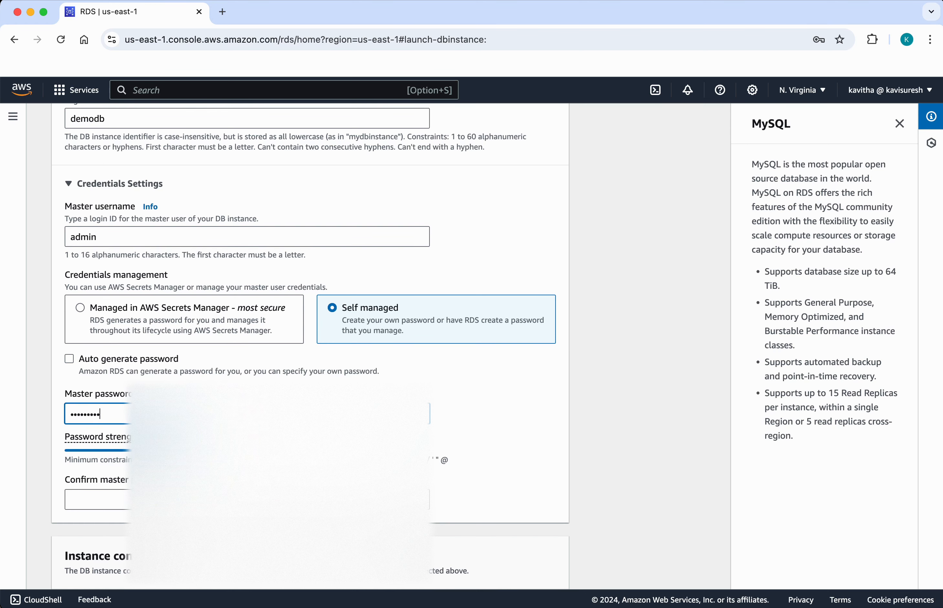
key(Tab)
text(********)
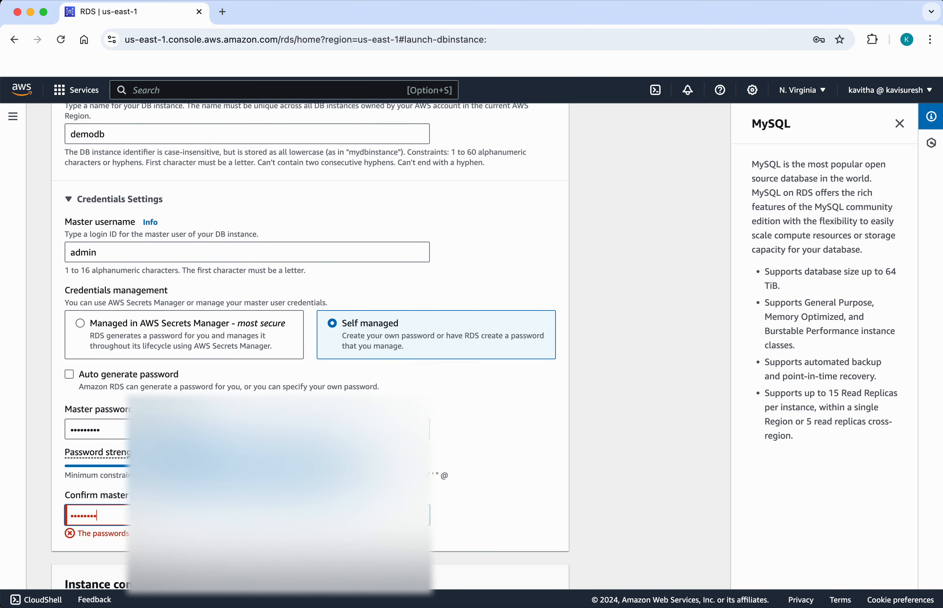
text(*)
Review the available burstable DB instance classes and keep the current selection.
scroll(481, 510, down, 5)
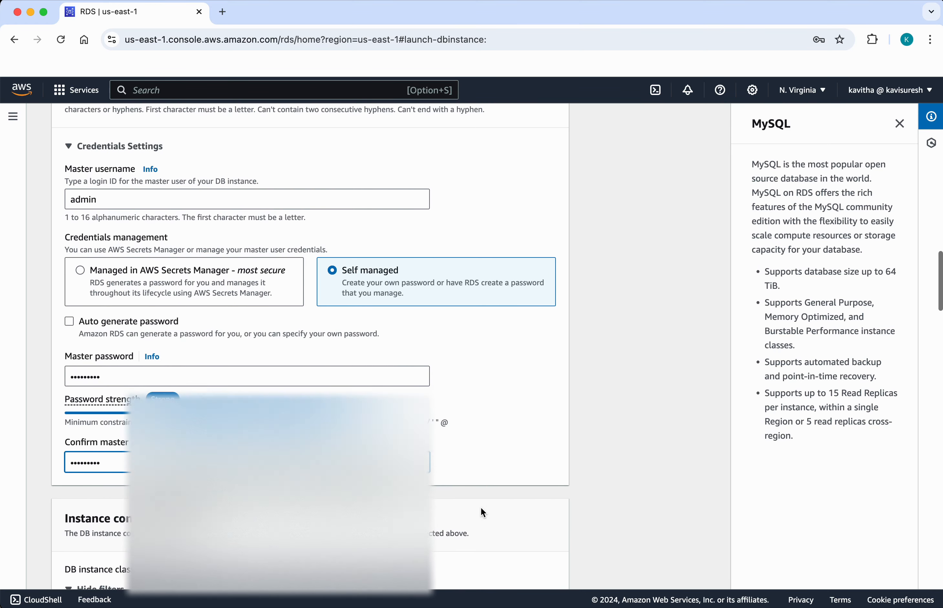
scroll(482, 511, down, 5)
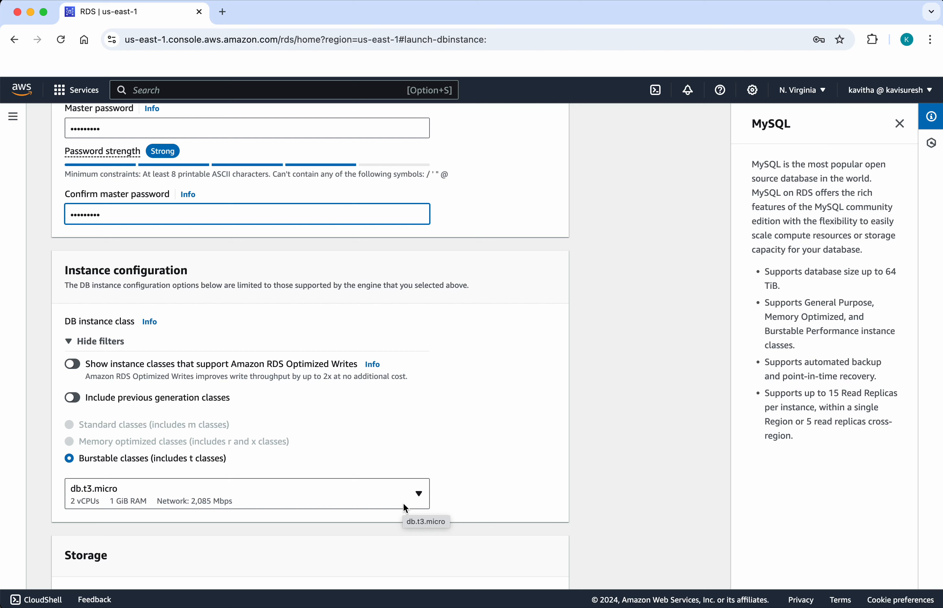
click(419, 499)
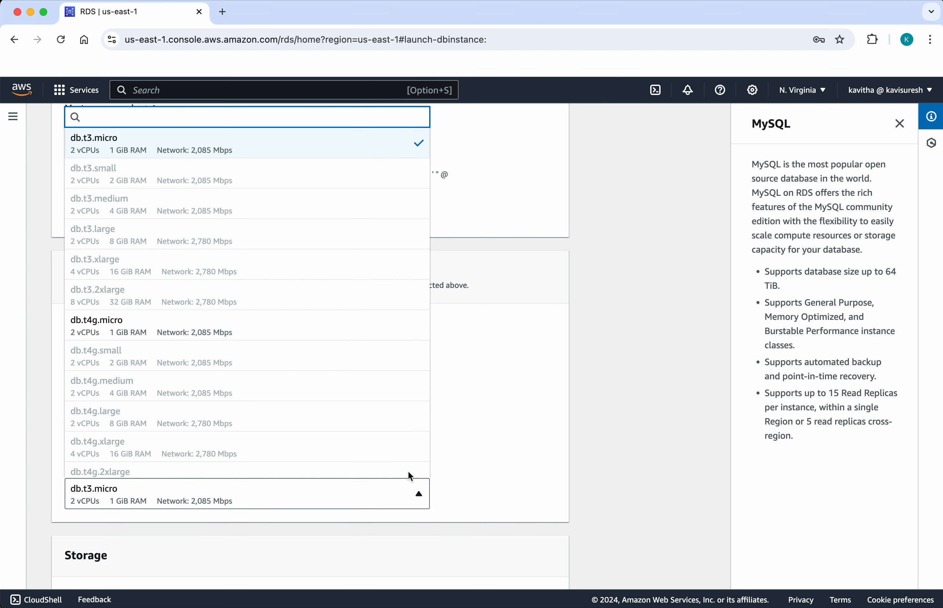
scroll(301, 357, down, 1)
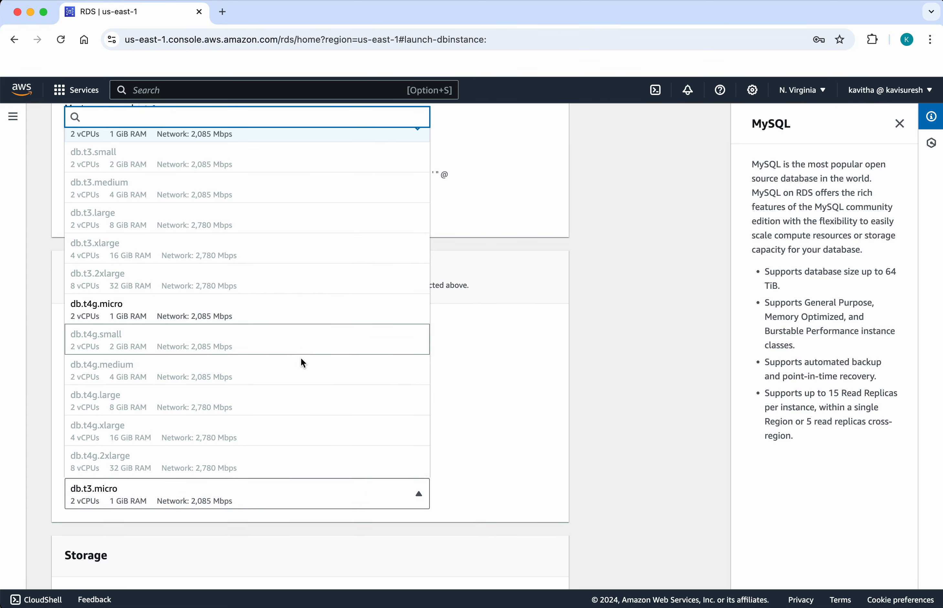
scroll(301, 357, up, 1)
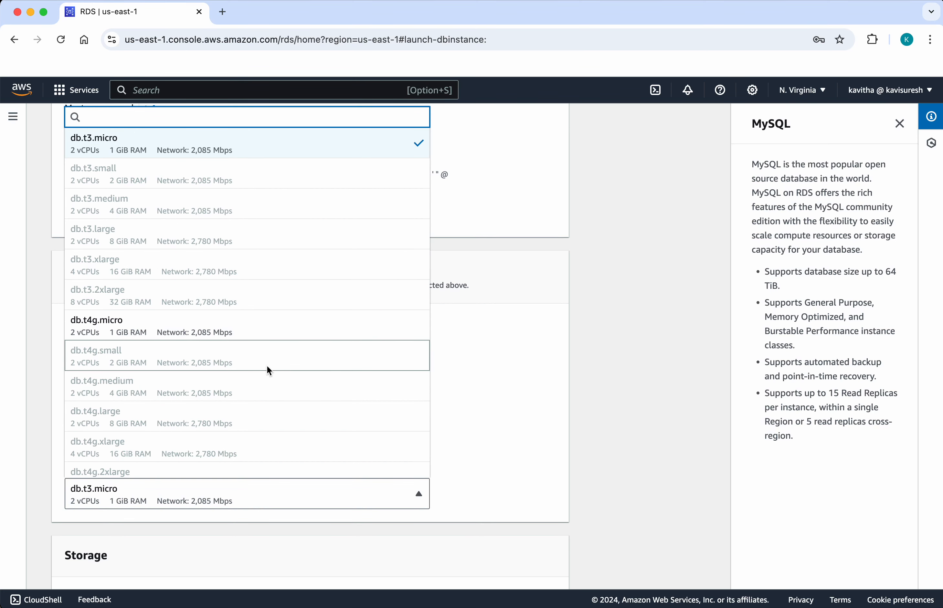
click(475, 436)
Allow public access to the database in the connectivity settings.
scroll(345, 529, down, 6)
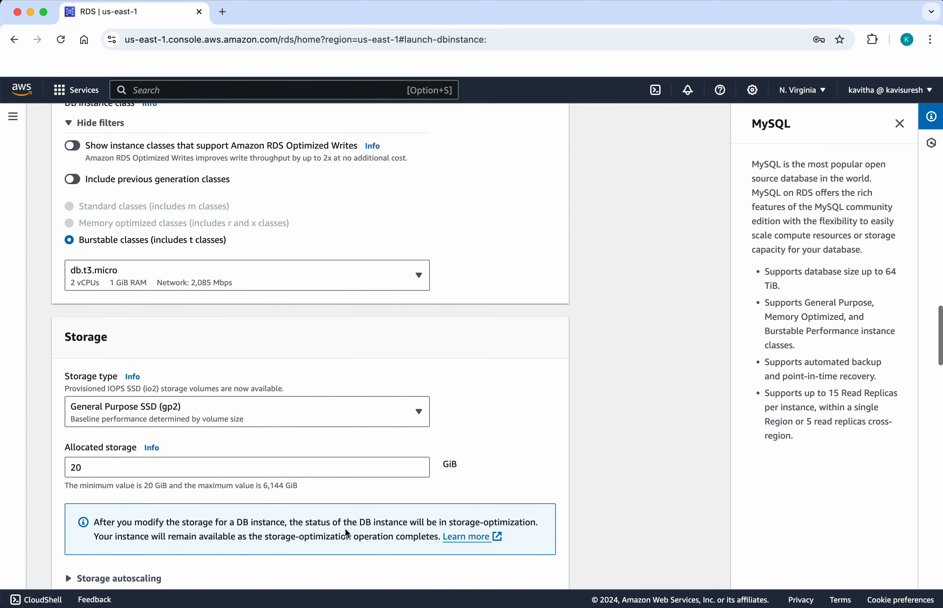
scroll(347, 534, down, 7)
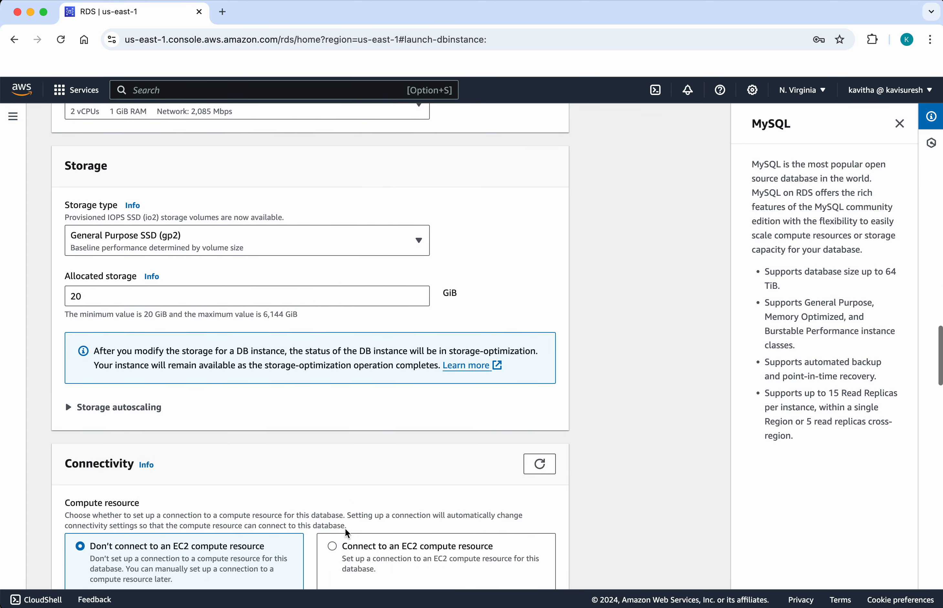
scroll(346, 528, down, 7)
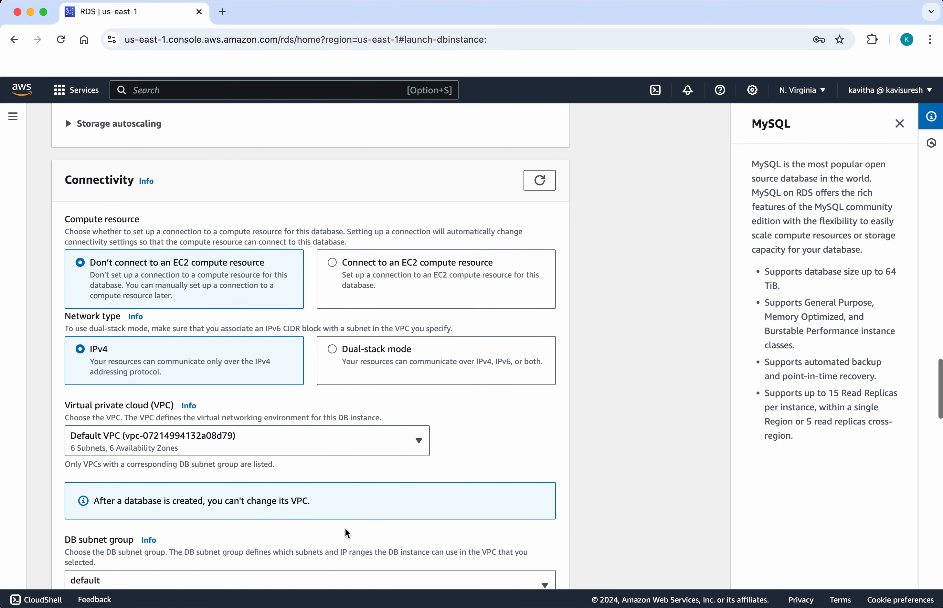
scroll(346, 533, down, 3)
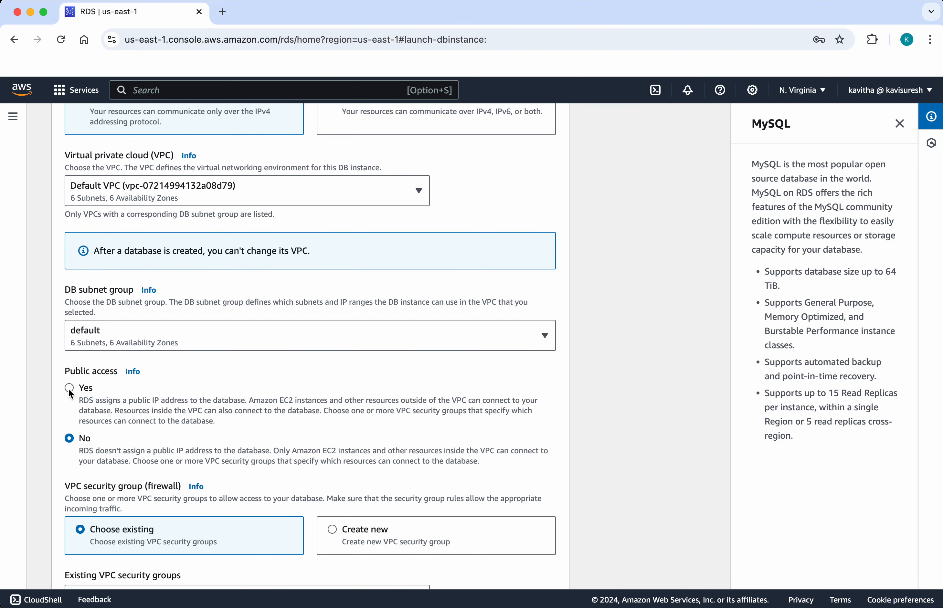
click(69, 388)
Create the database, leaving the security group, authentication, monitoring and additional configuration at their defaults.
scroll(244, 467, down, 5)
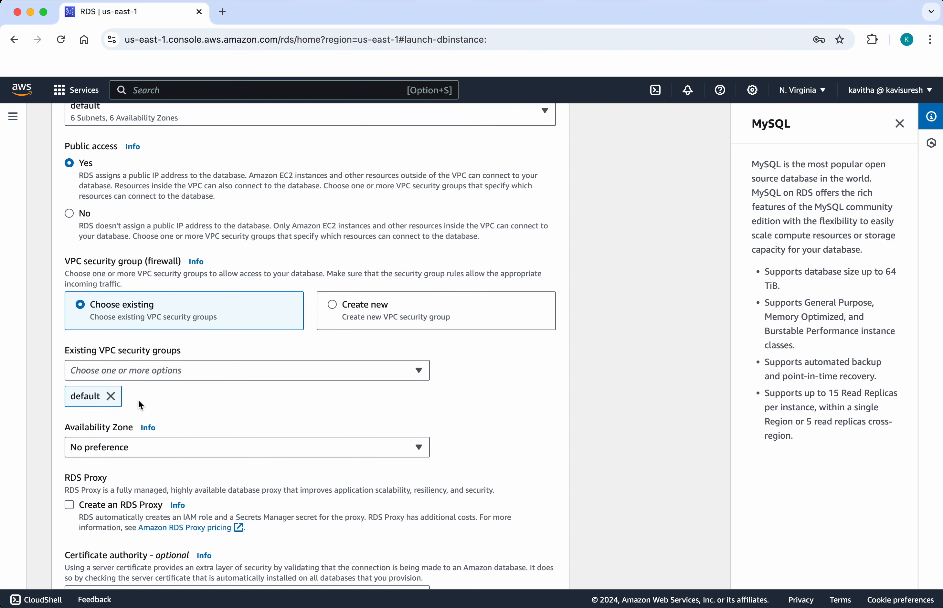
scroll(197, 426, down, 10)
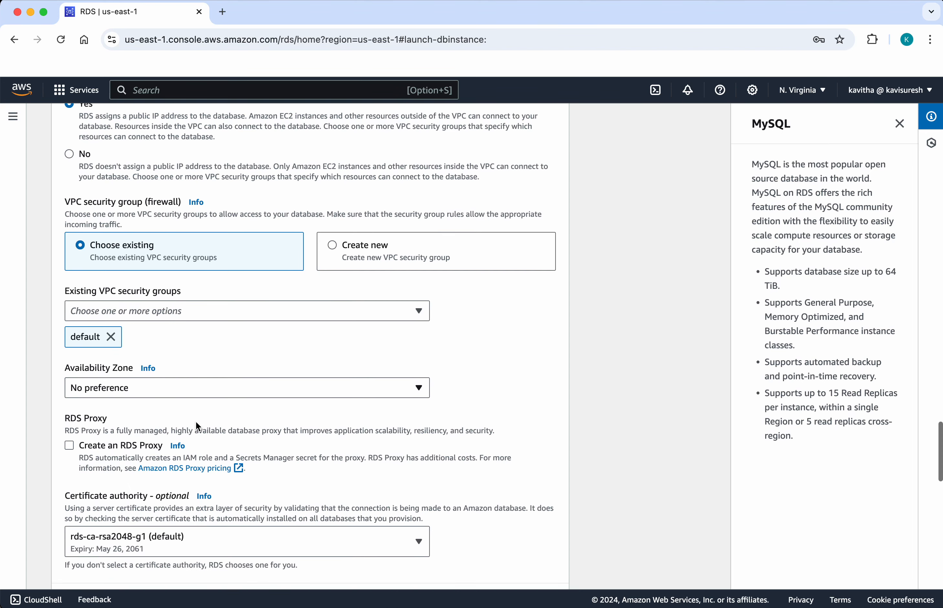
scroll(196, 420, down, 6)
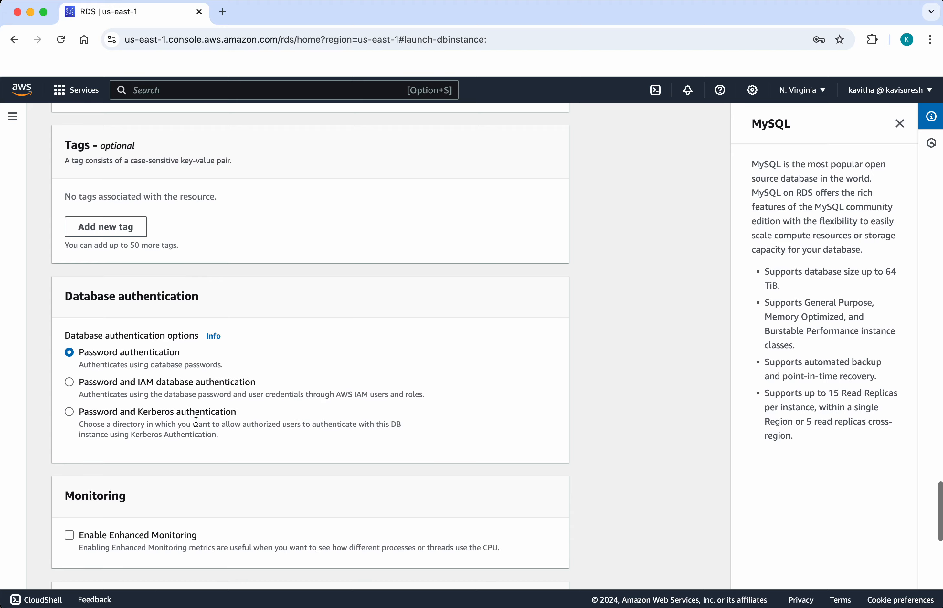
scroll(219, 362, down, 6)
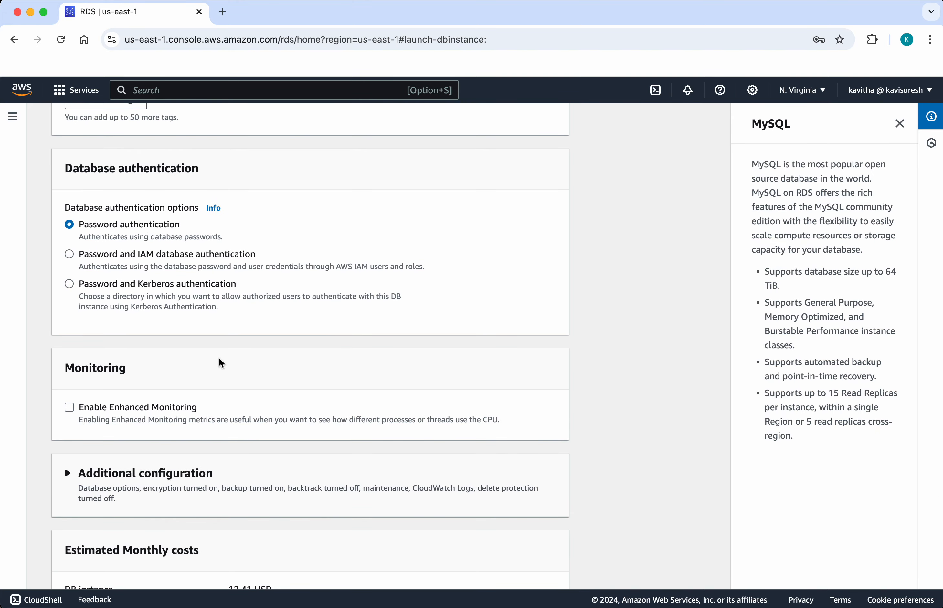
scroll(221, 362, down, 6)
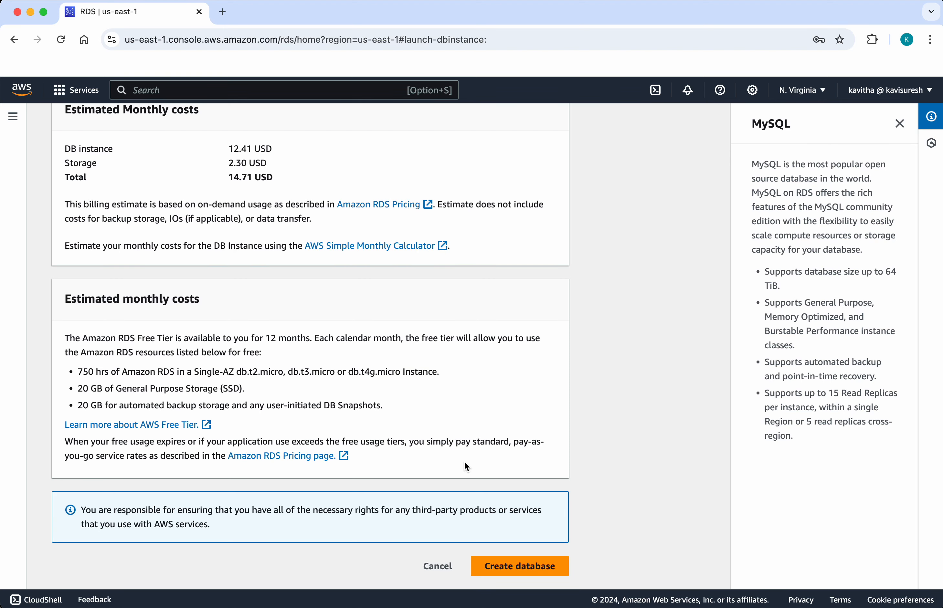
click(530, 576)
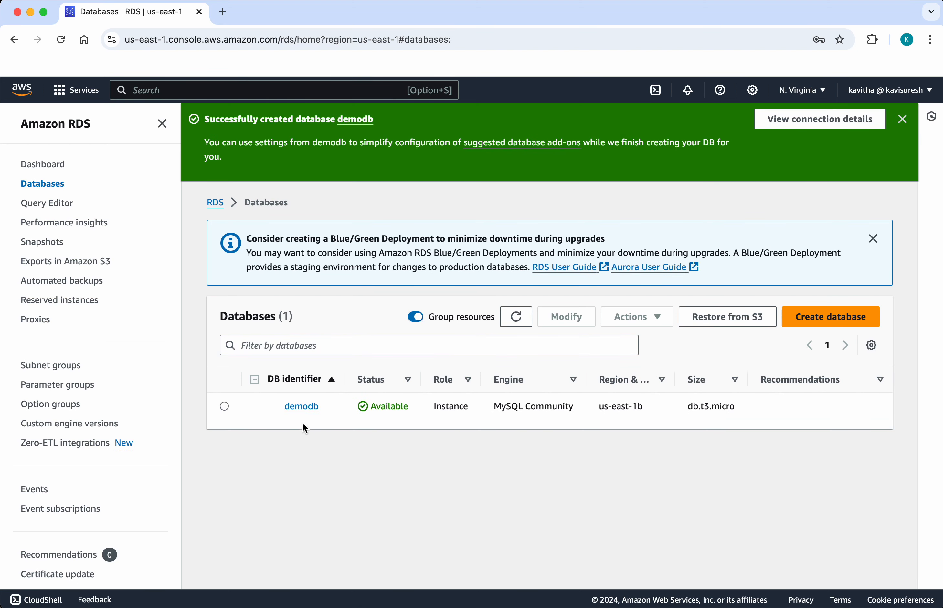
Open the details of the demodb database and examine its endpoint, port and connectivity settings.
click(301, 406)
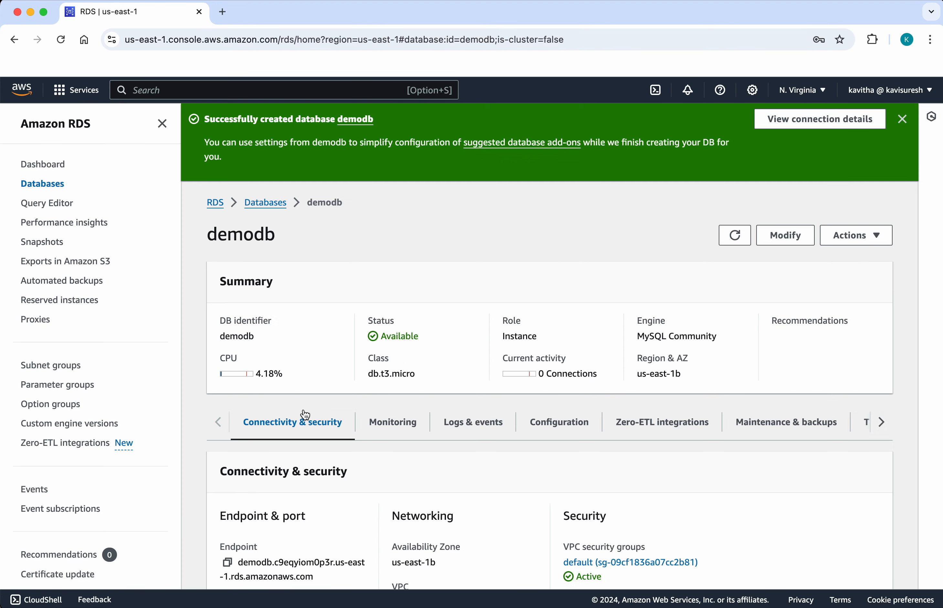
scroll(373, 460, down, 1)
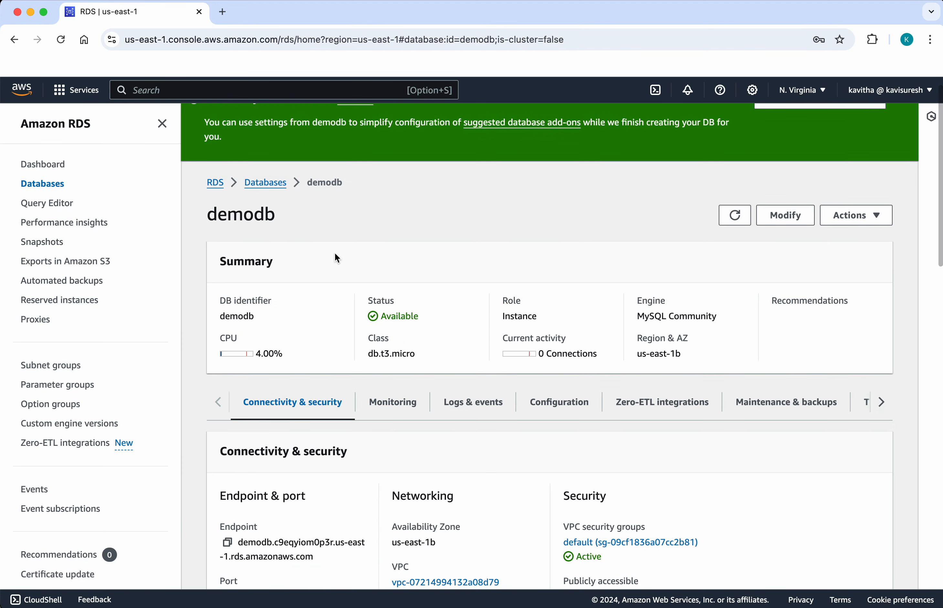
scroll(440, 427, down, 5)
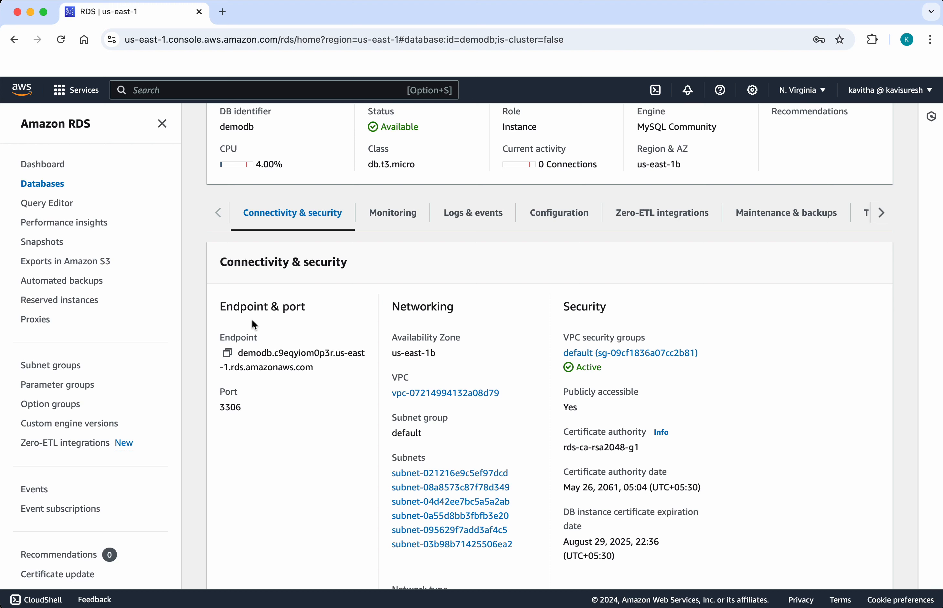
Copy the demodb endpoint and open the details of its default VPC security group in a separate browser tab.
click(227, 353)
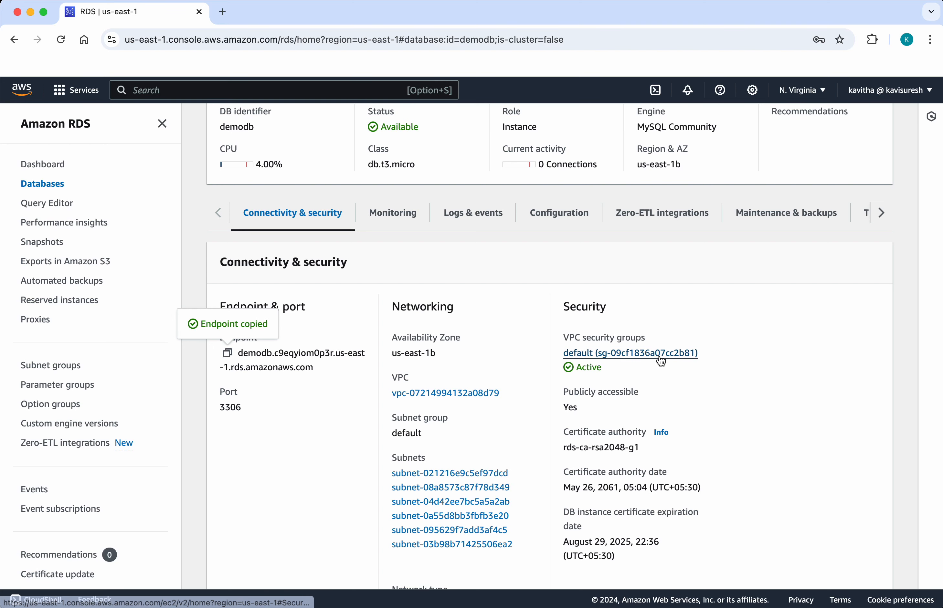
super+click(692, 363)
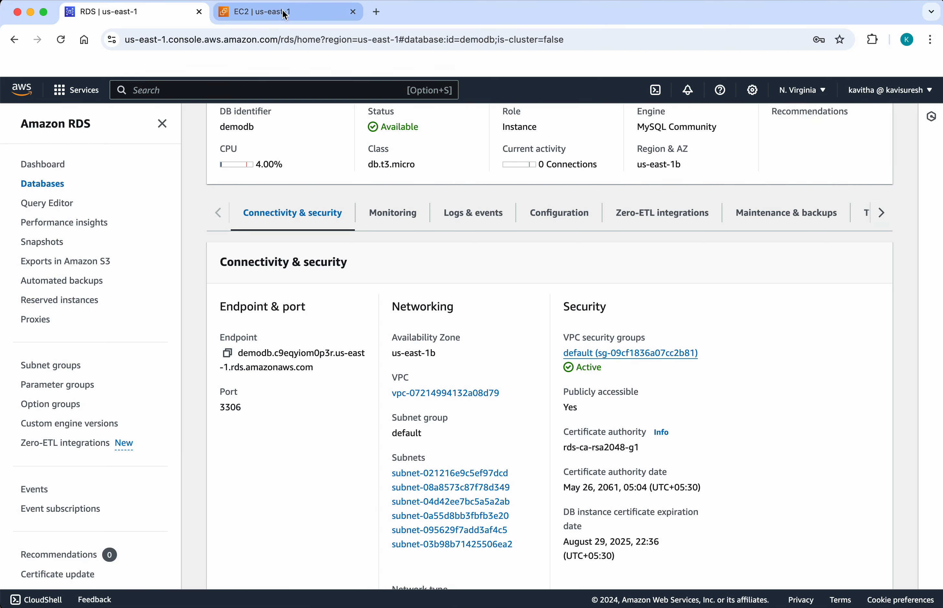
click(285, 17)
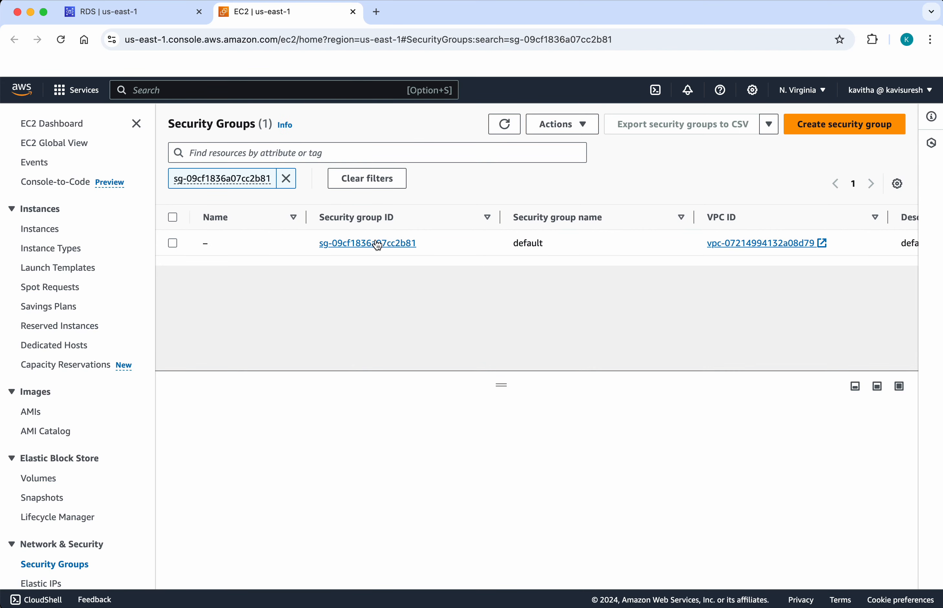
click(377, 244)
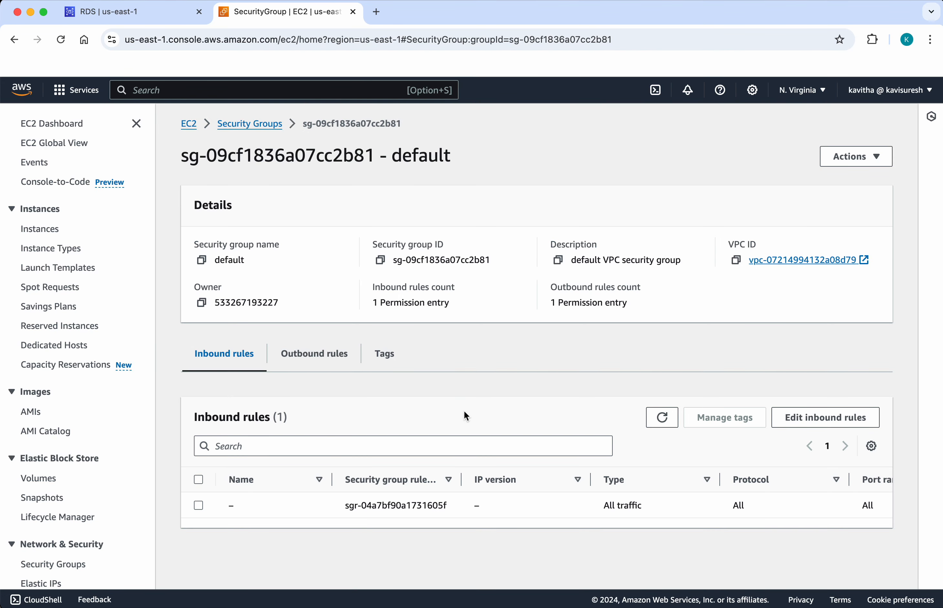
Add an inbound rule to the default security group allowing All traffic from My IP, and save the rules.
click(809, 417)
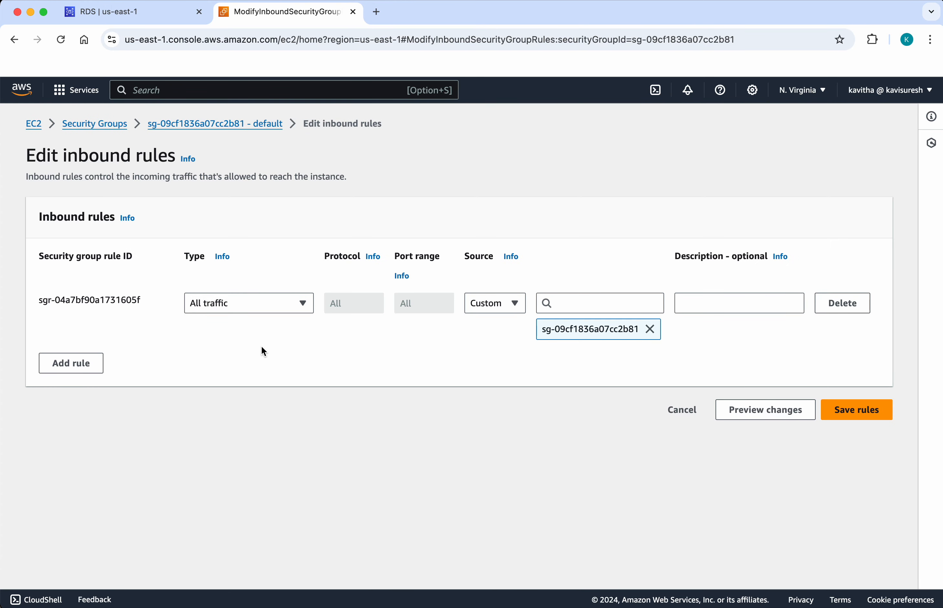
click(91, 361)
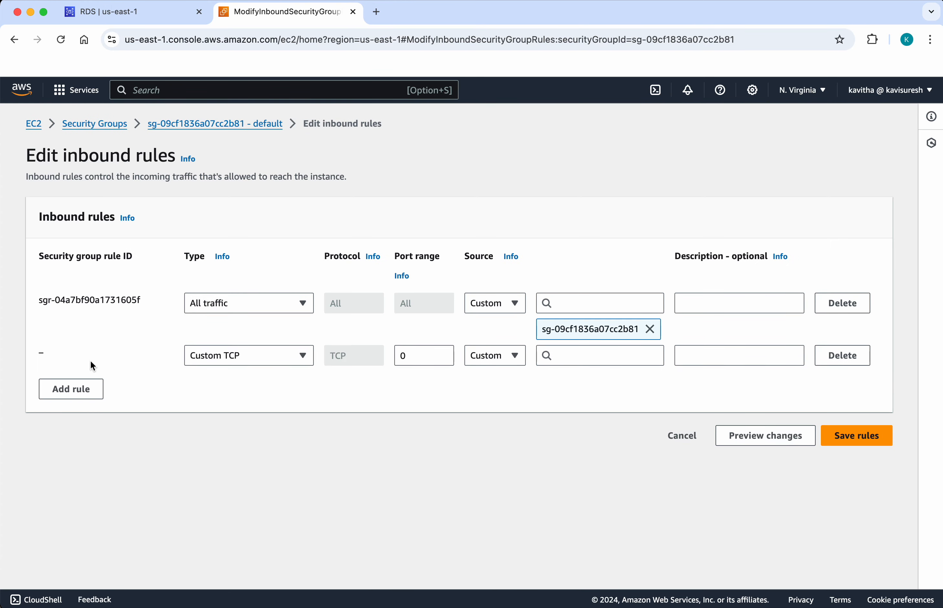
click(304, 356)
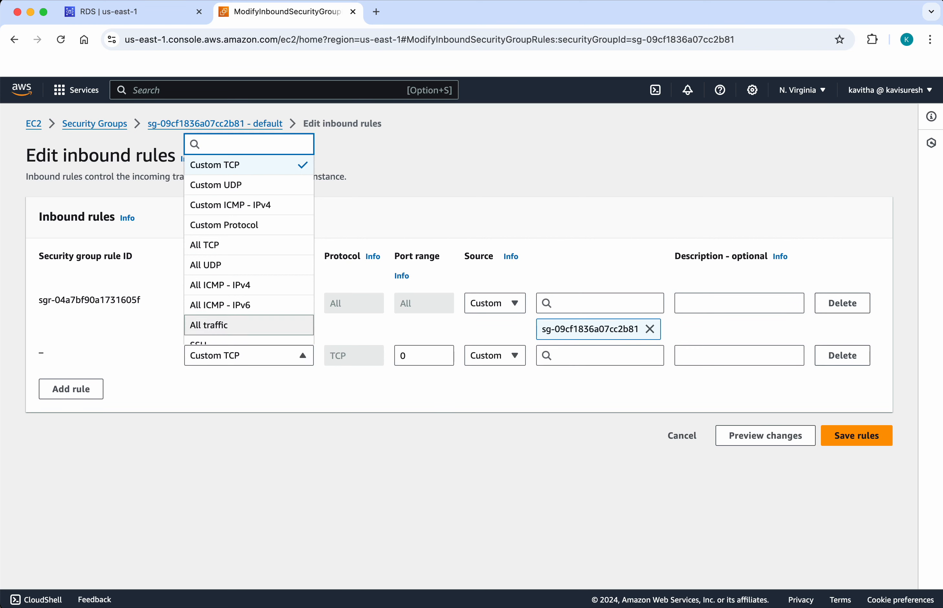
click(259, 326)
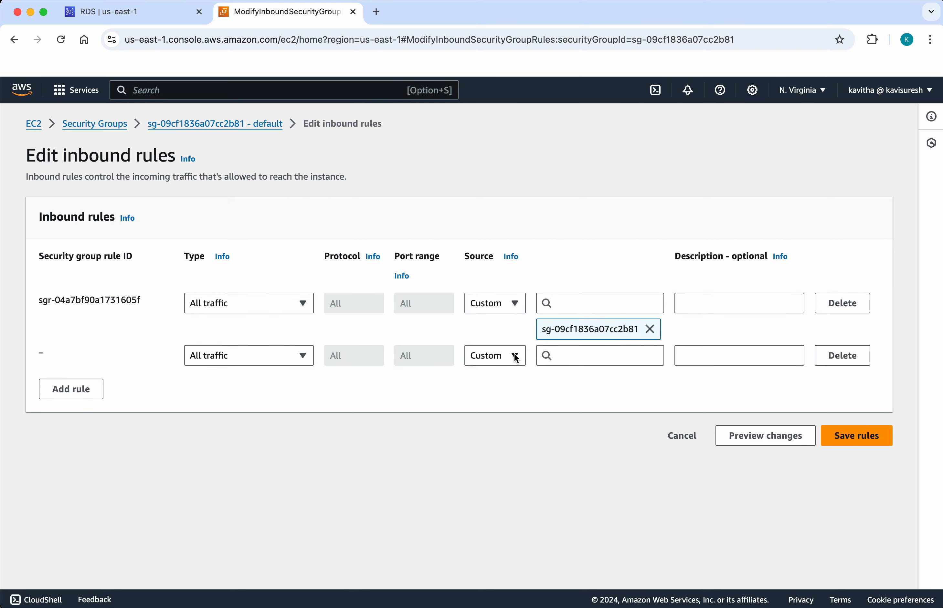
click(515, 358)
click(497, 436)
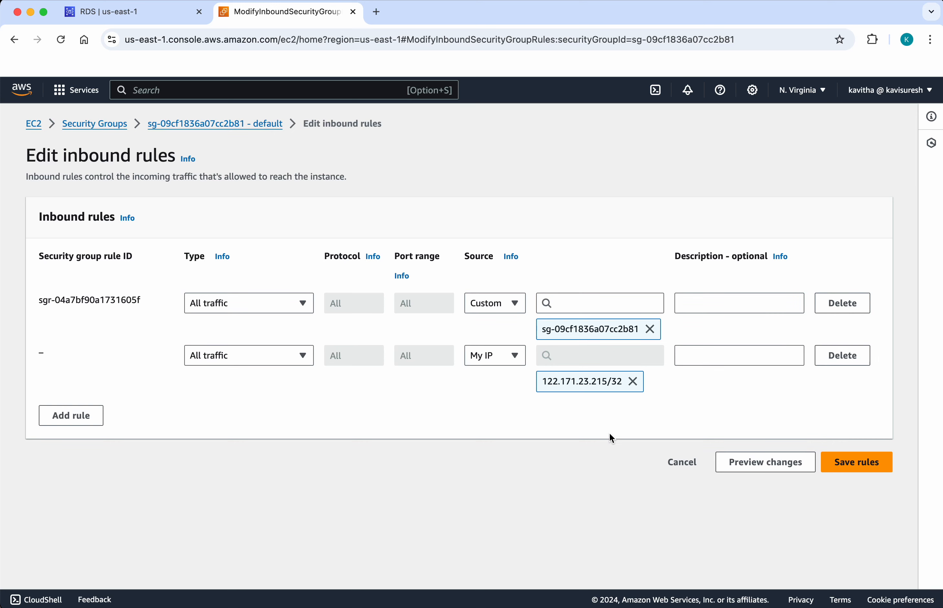
click(858, 463)
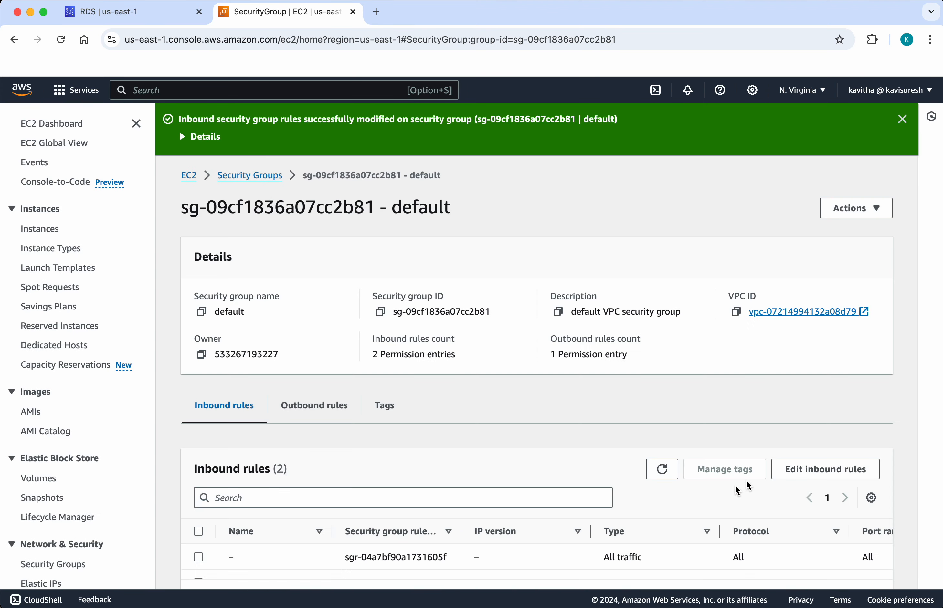
scroll(710, 498, down, 2)
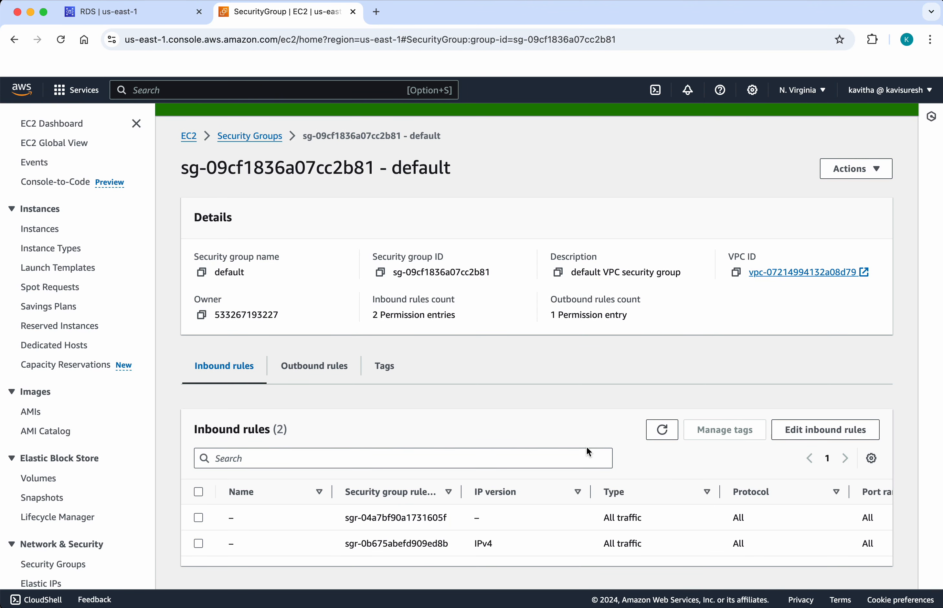
Switch to MySQL Workbench and set up a new connection named MySQL with the copied demodb endpoint as hostname and admin as username.
click(126, 12)
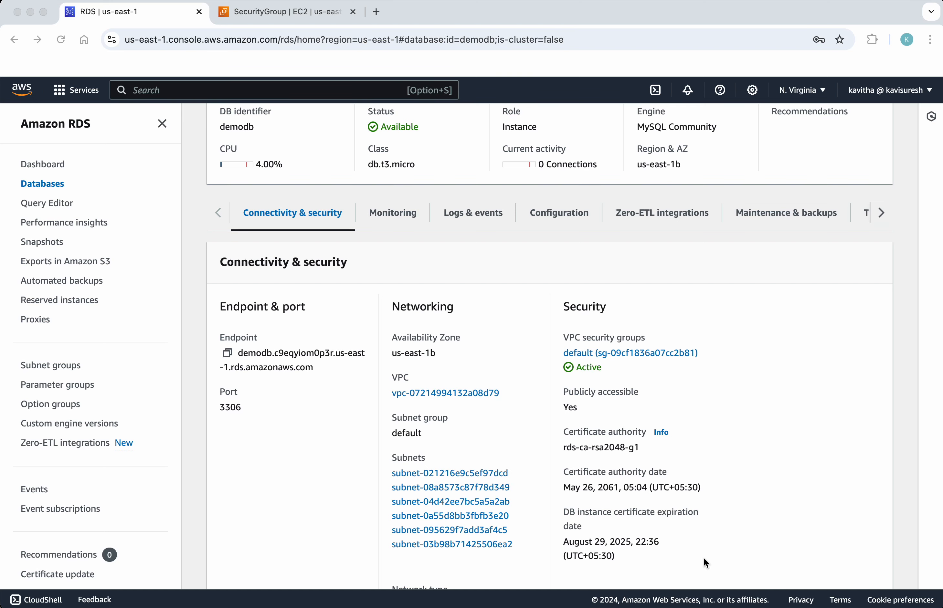
click(650, 607)
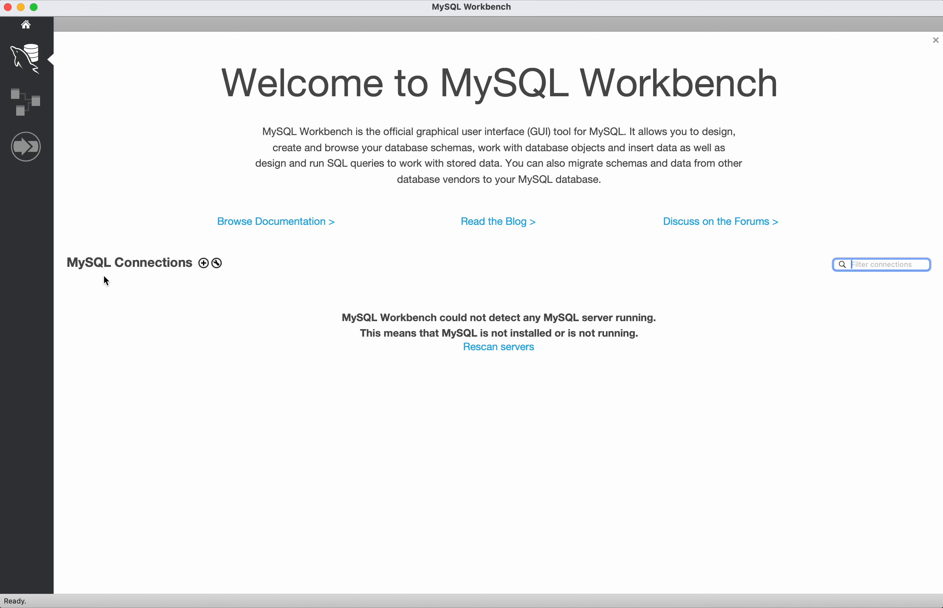
click(203, 263)
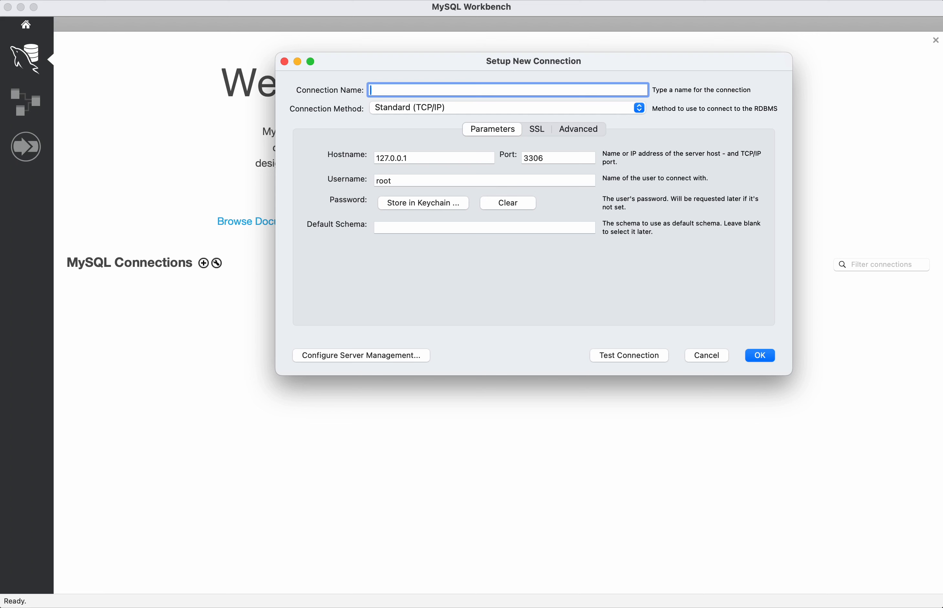
text(MySQL)
key(Tab)
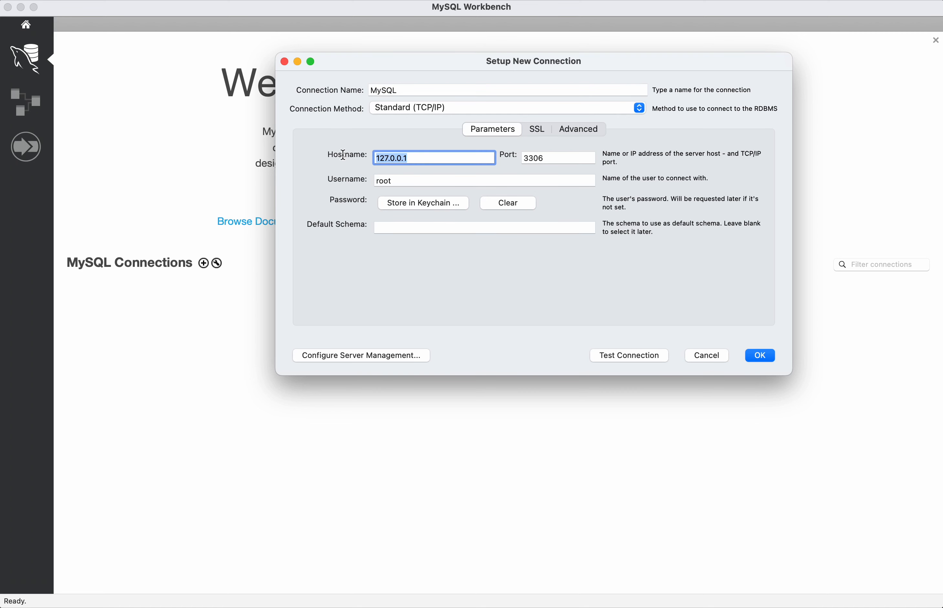
key(super+v)
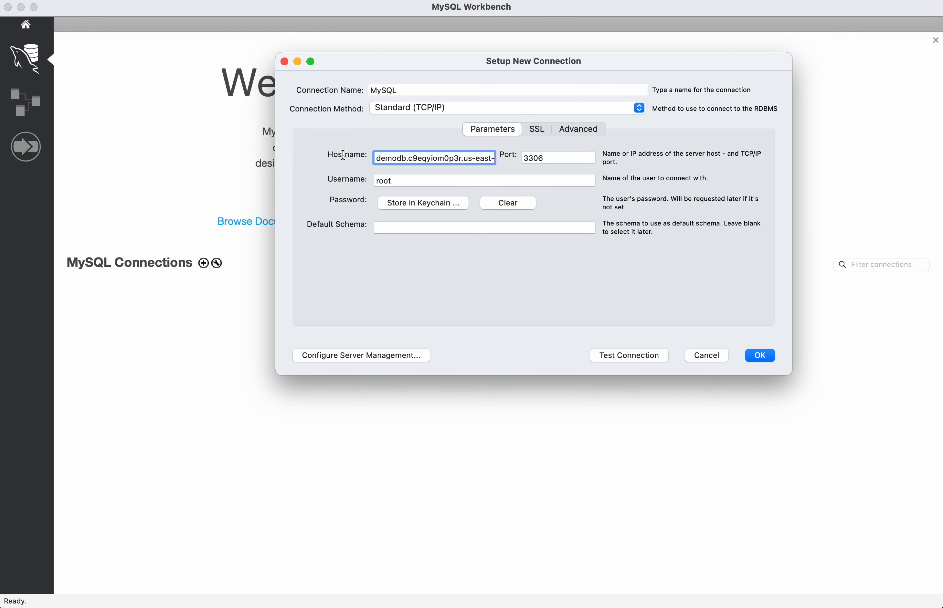
key(Tab)
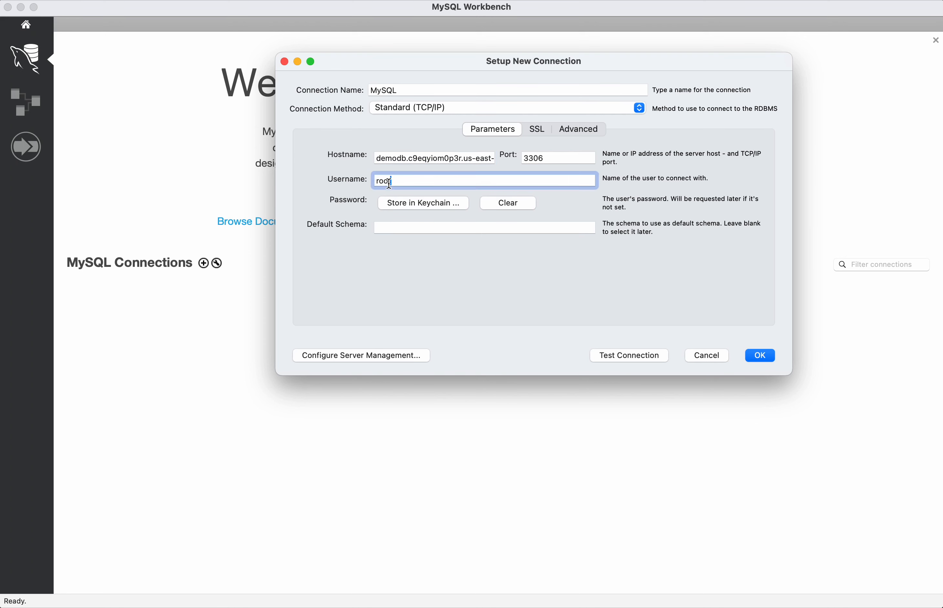
text(admi)
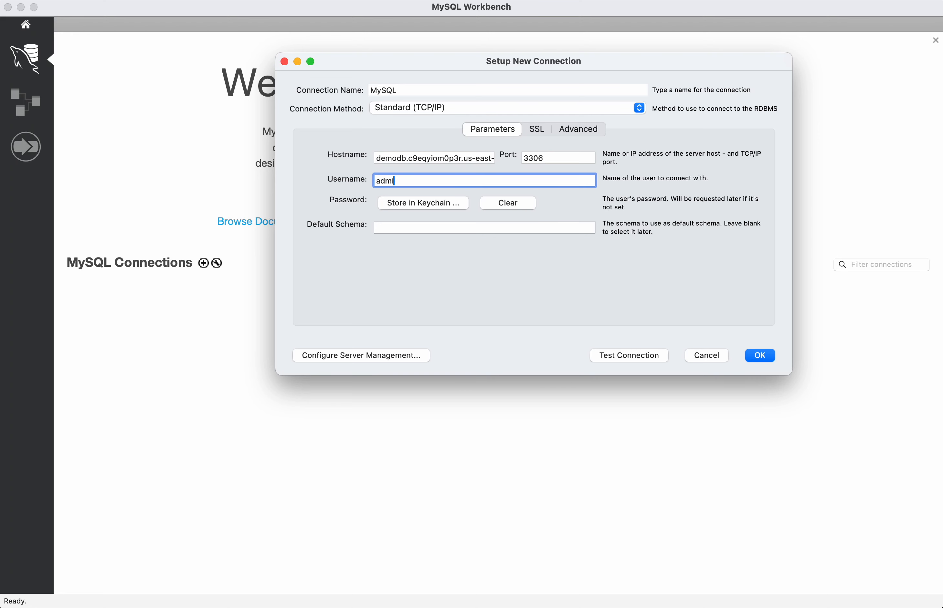
text(n)
Store the admin user's password in the keychain for the new connection.
click(410, 202)
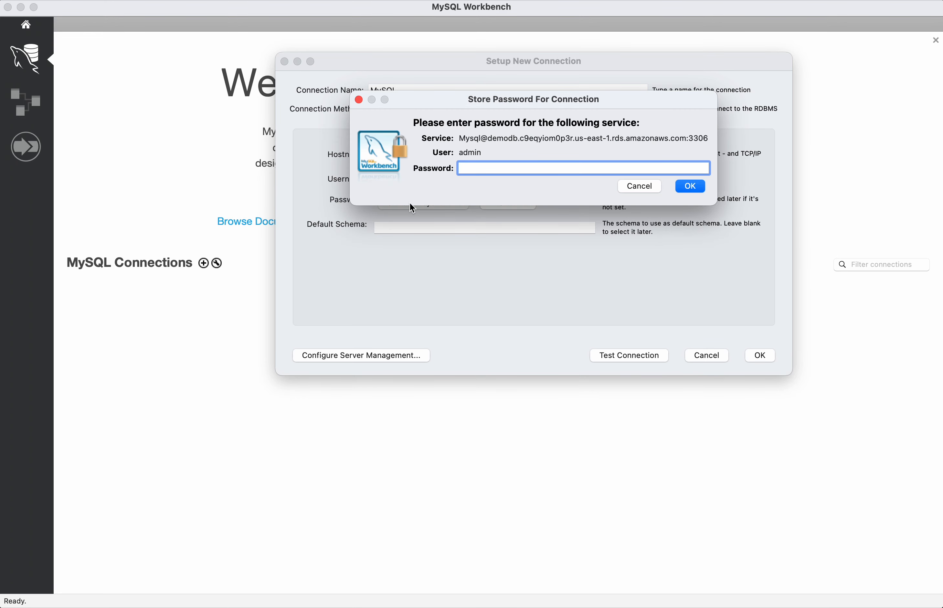
text(••••••••••)
click(704, 189)
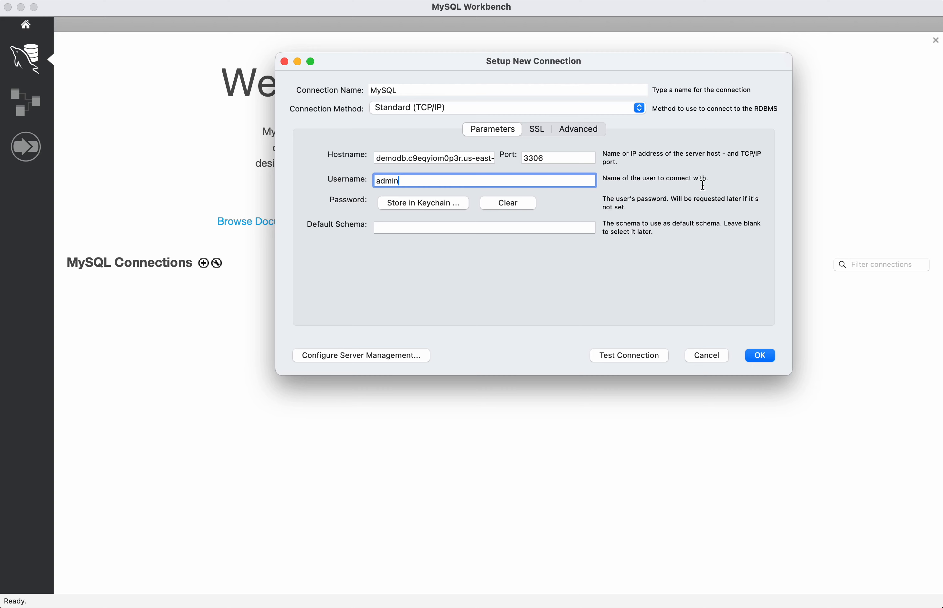
Test the new MySQL connection, and save and open it.
click(614, 356)
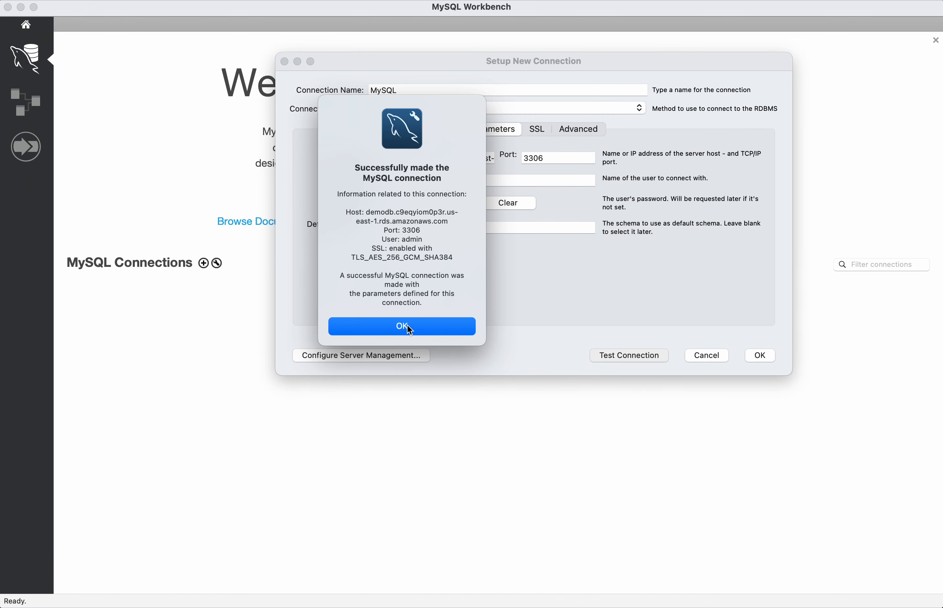
click(408, 327)
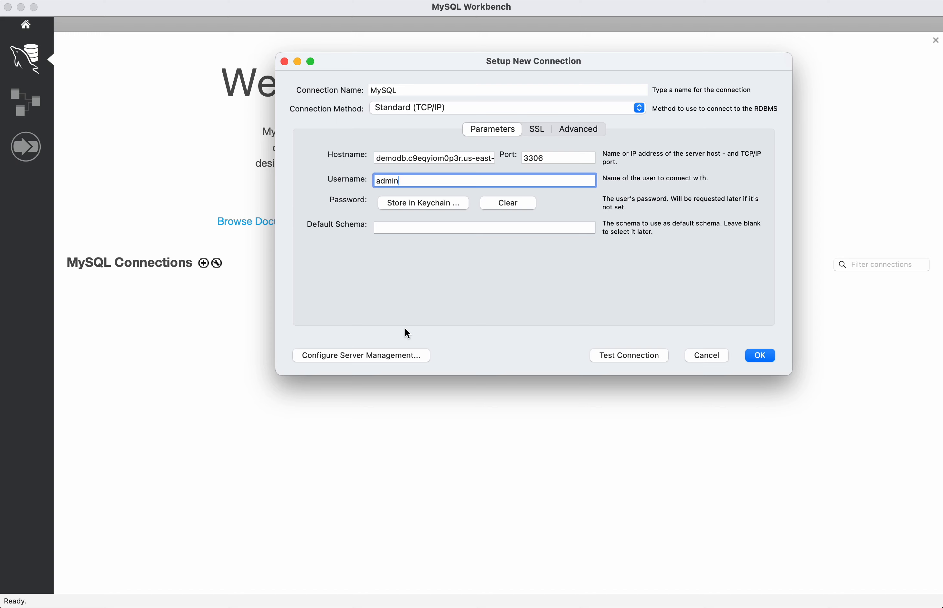
click(763, 358)
click(161, 313)
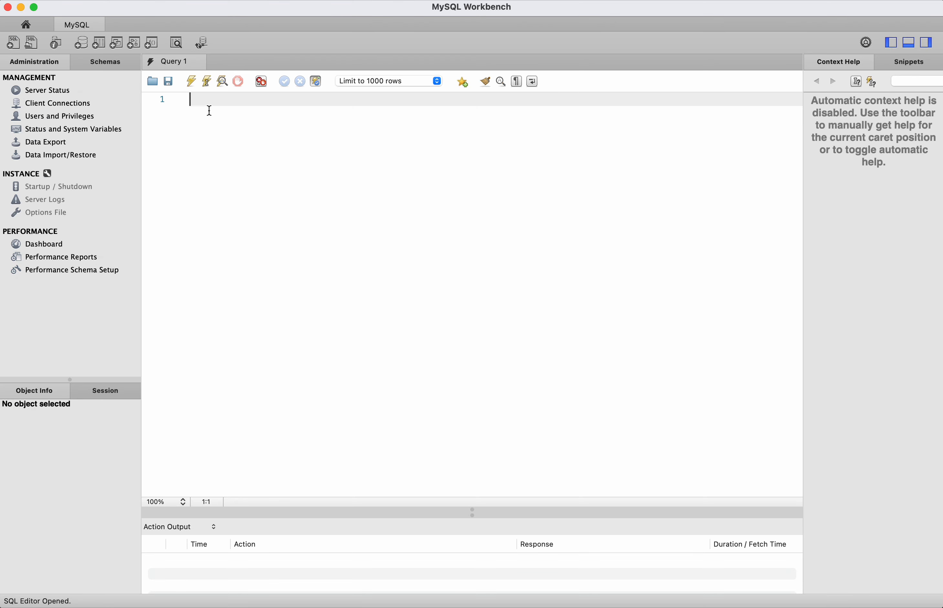
Write and execute the statement "create database demodb;" in the query editor.
text(create database)
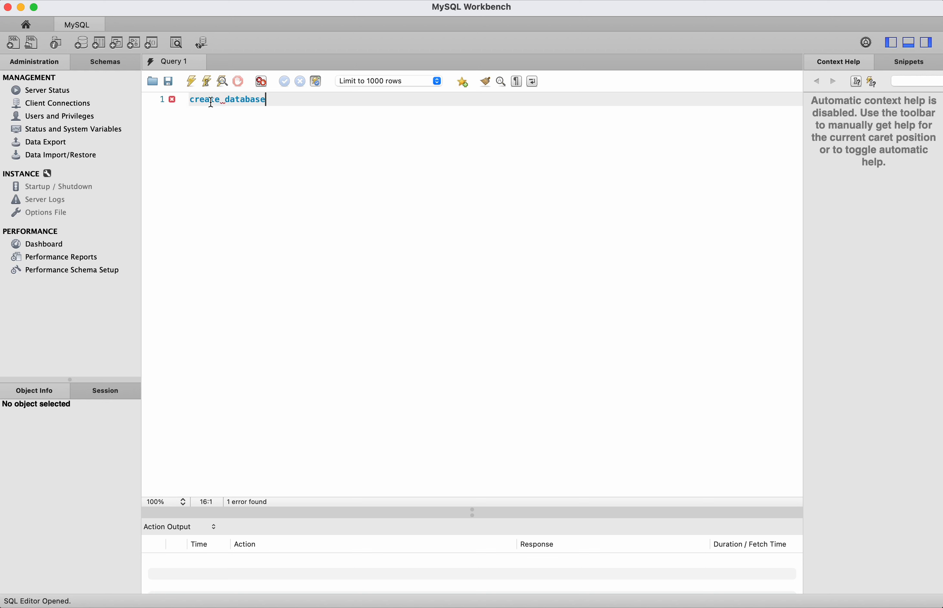
text( demodb;)
drag(190, 99, 307, 100)
click(193, 83)
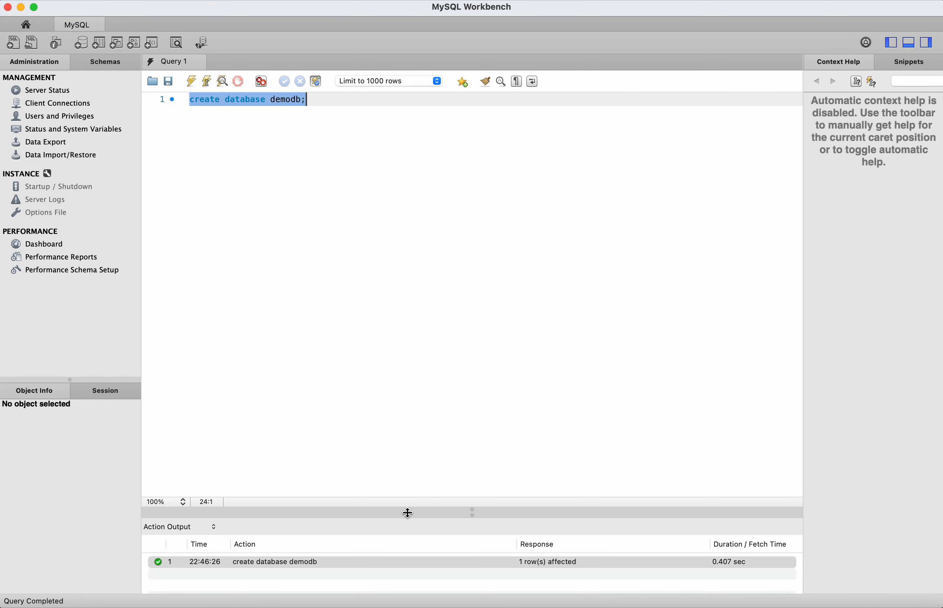
Add the statement "use demodb;" on a new line and execute only that statement.
click(323, 101)
key(Return)
text(u)
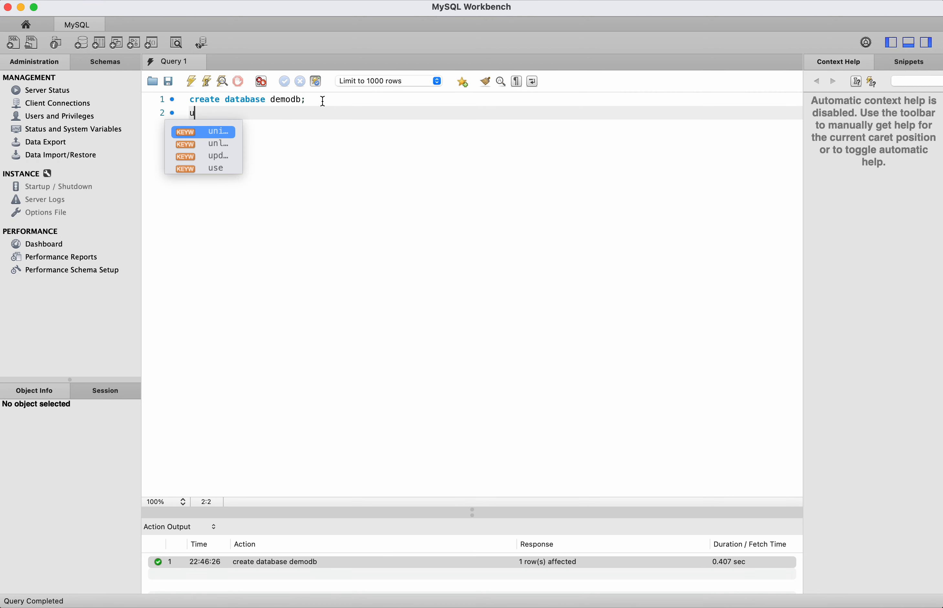
text(se demodb;)
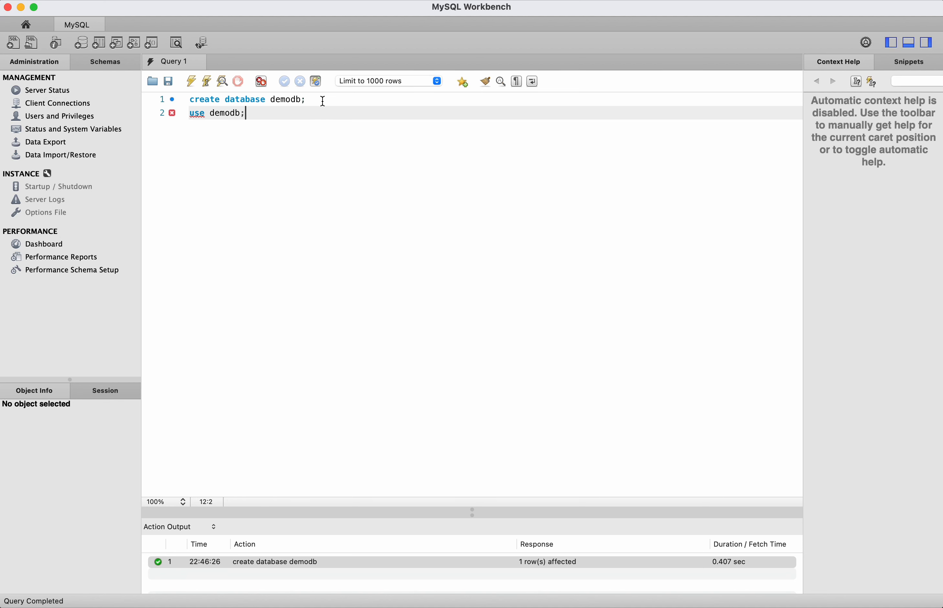
key(shift+Left)
drag(243, 114, 190, 113)
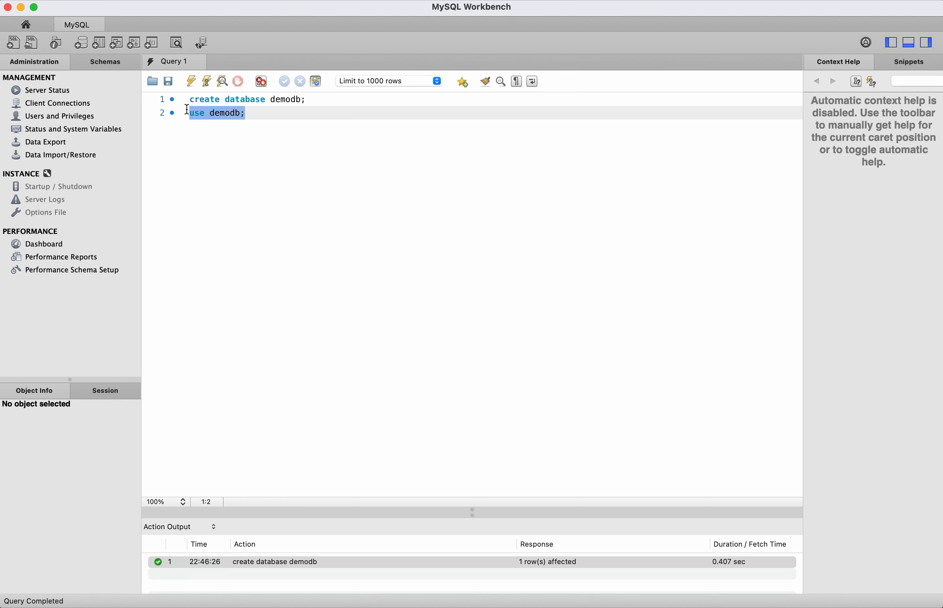
click(191, 82)
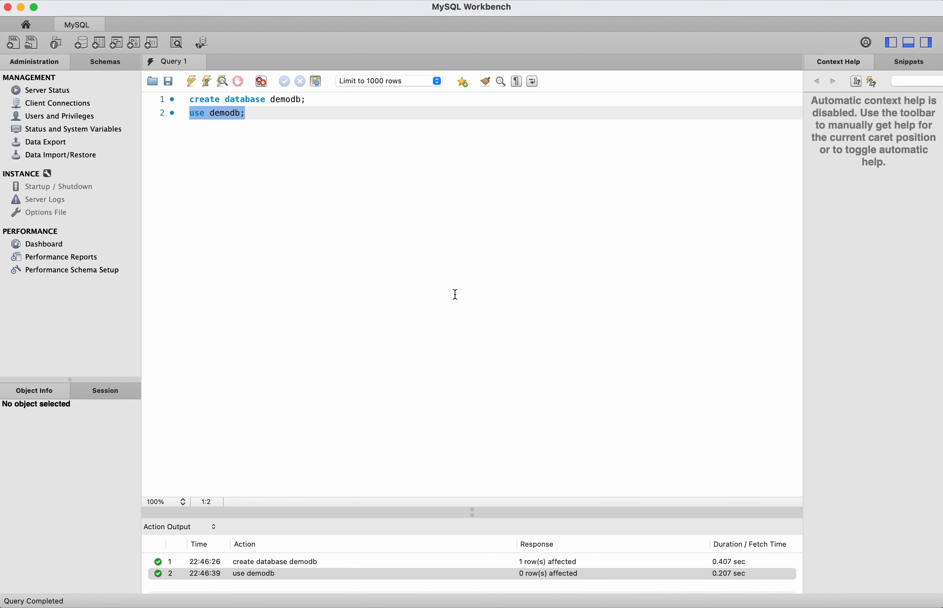
Add the statement "create table student(name varchar(256),age int);" on a new line and execute only that statement.
click(260, 114)
key(Return)
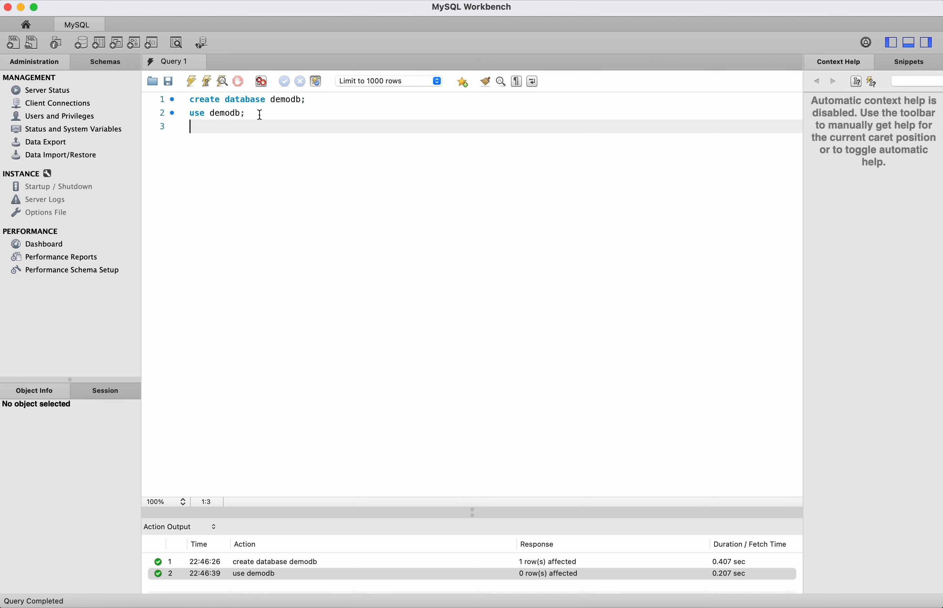
text(create tabl)
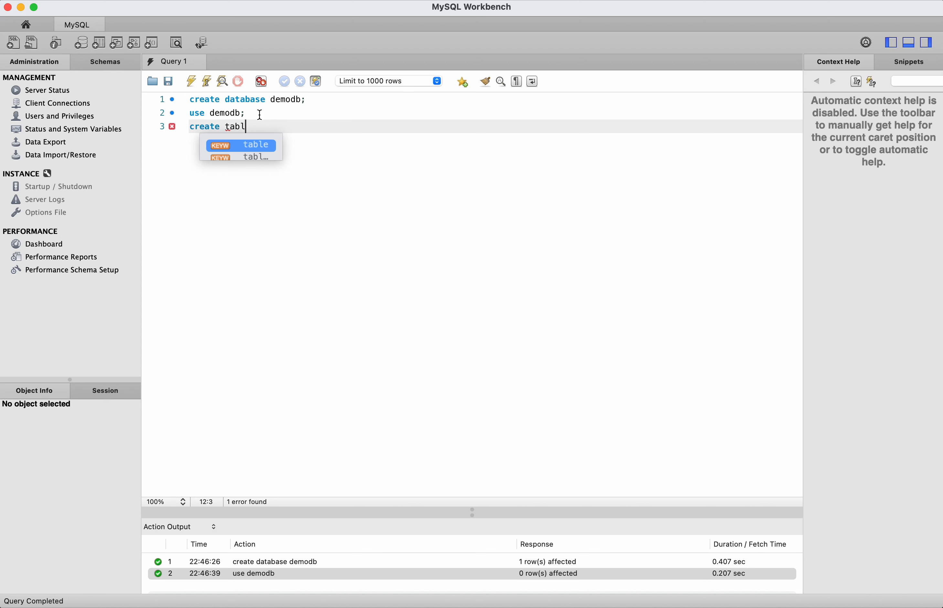
text(e student)
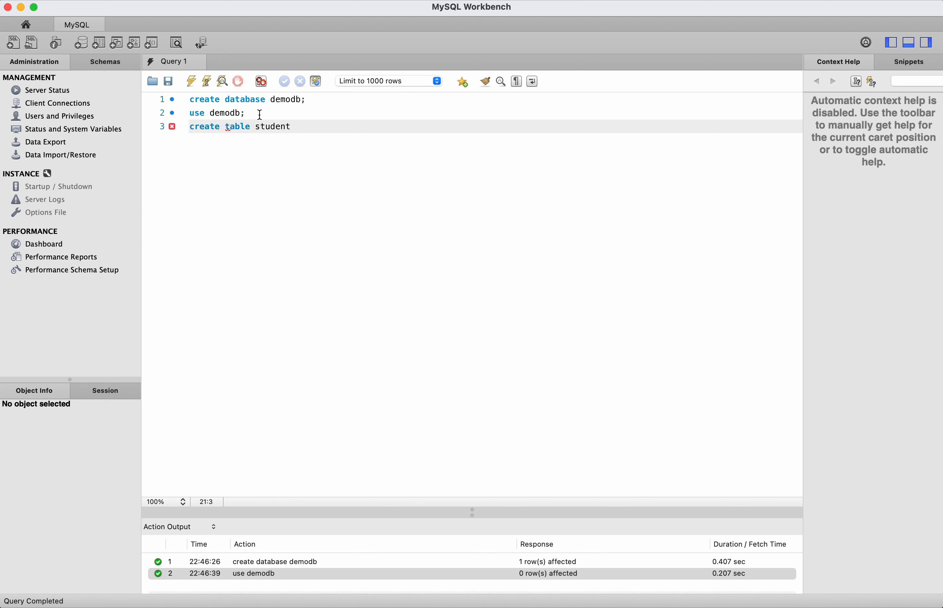
text((name varchar()
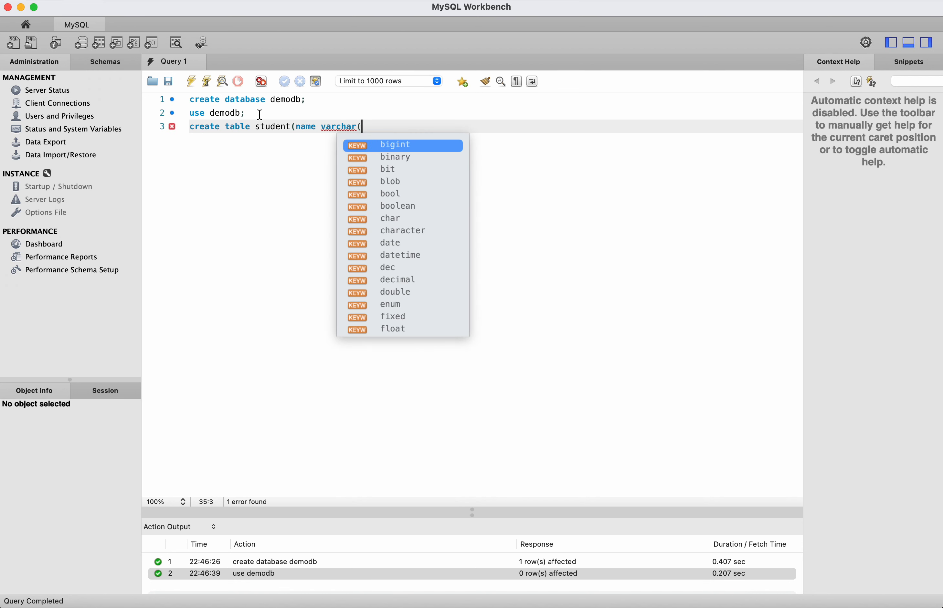
text(256),)
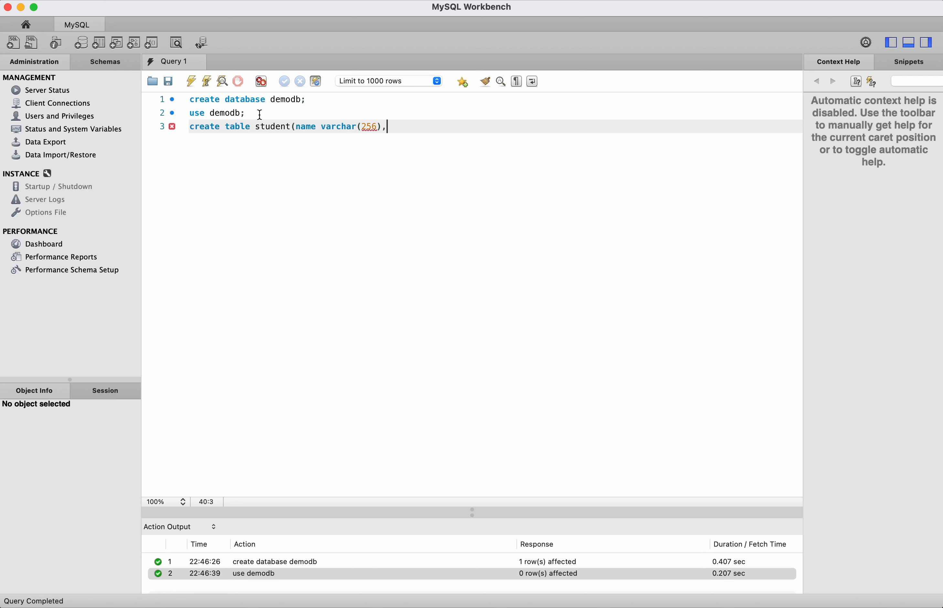
text(age int)
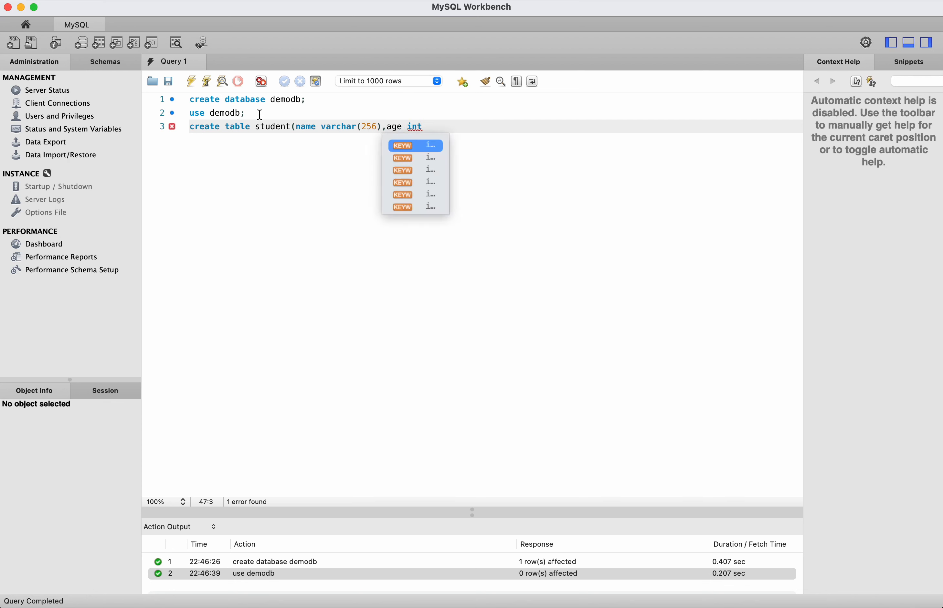
text();)
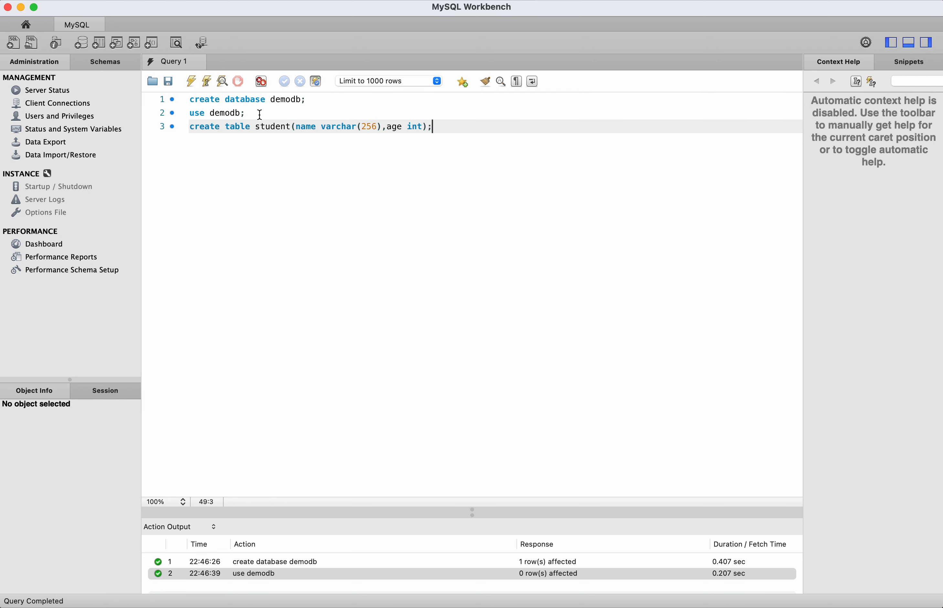
drag(189, 127, 434, 126)
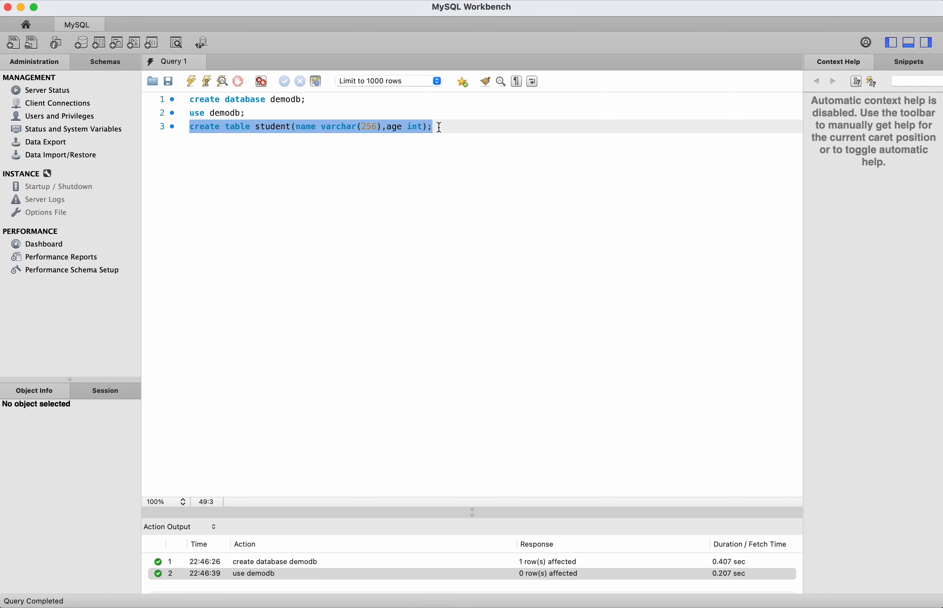
click(191, 82)
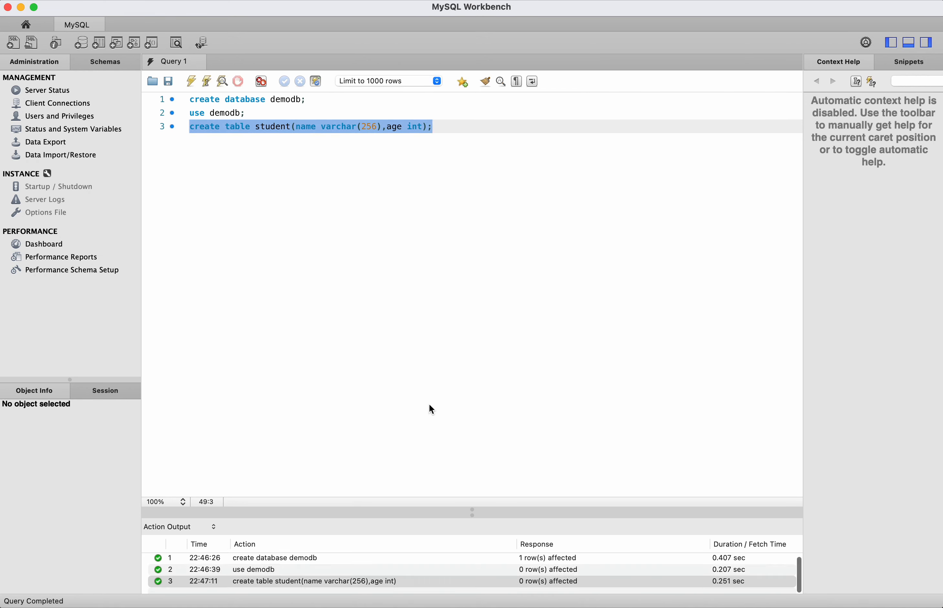
Add an "insert into student values" statement with a student's first name and age 20, and execute only that statement.
click(440, 127)
key(Return)
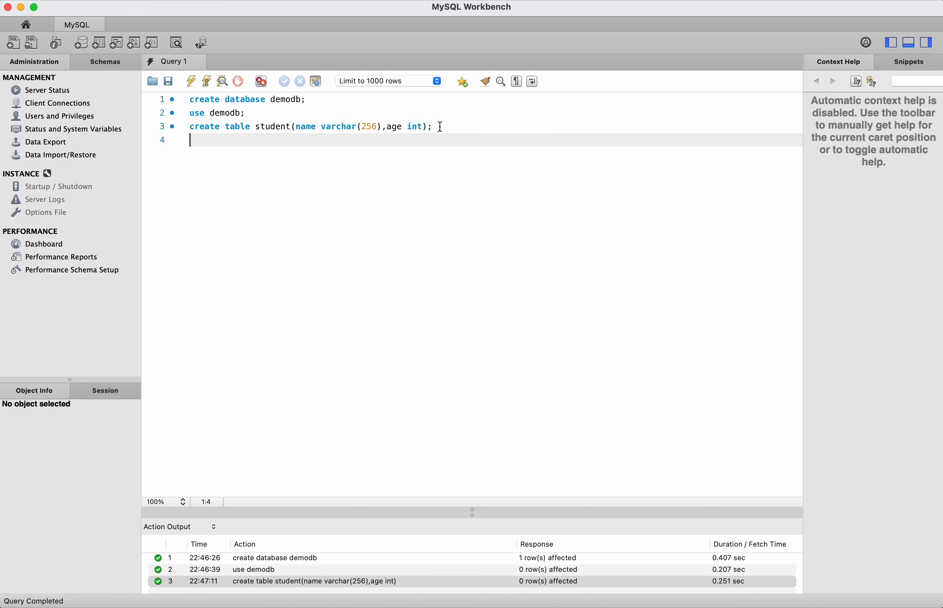
text(insert into student)
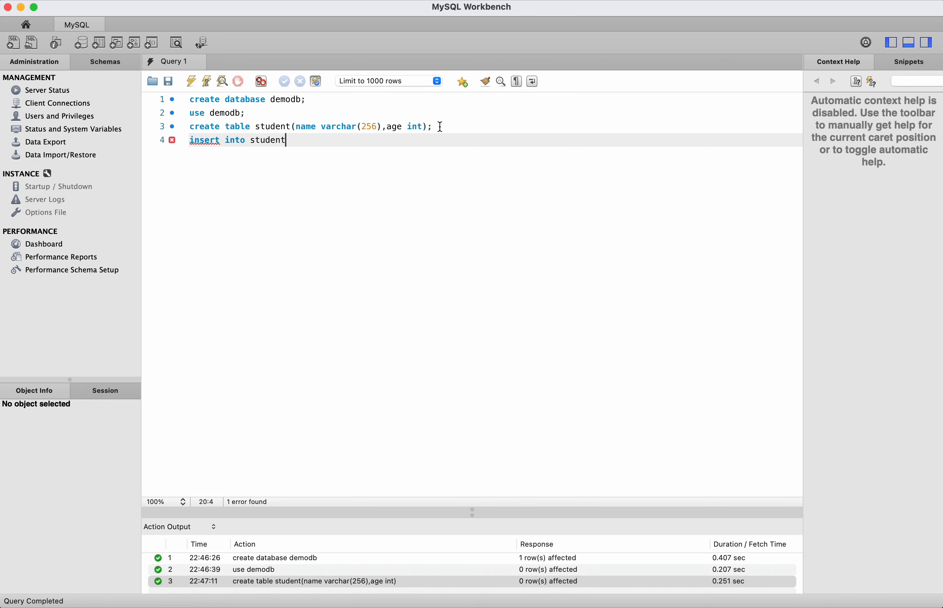
text( values('Anitha',20)
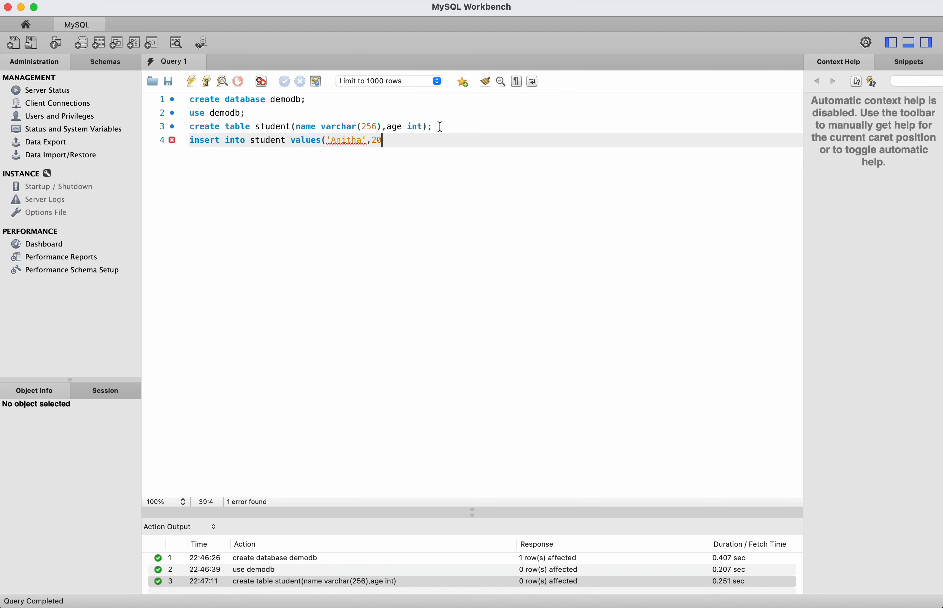
text();)
drag(420, 144, 186, 141)
click(194, 83)
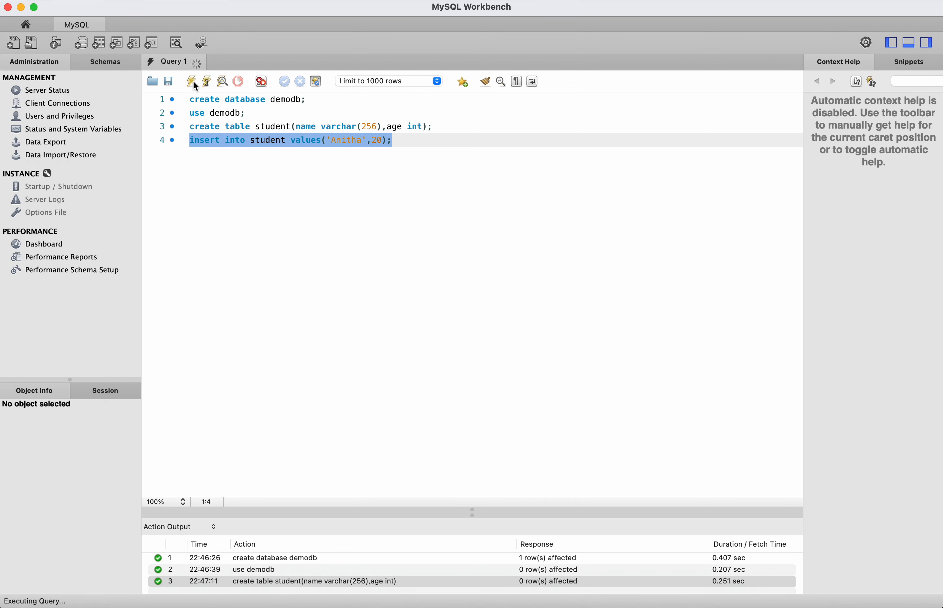
Add "select * from student;" on a new line, execute only that statement, and widen the name column in the results.
click(405, 142)
key(Return)
text(select * fro)
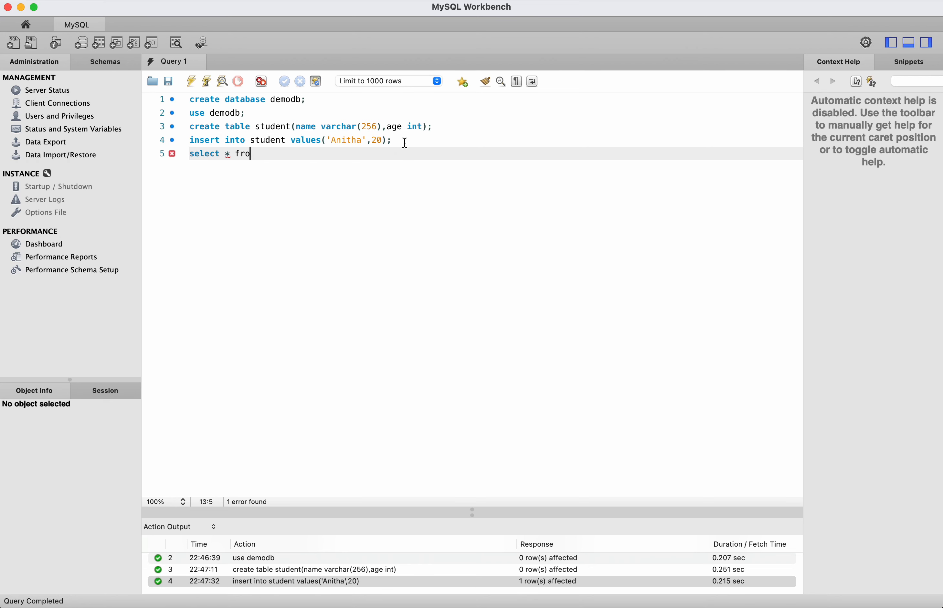
text(m student;)
drag(345, 154, 170, 155)
click(192, 83)
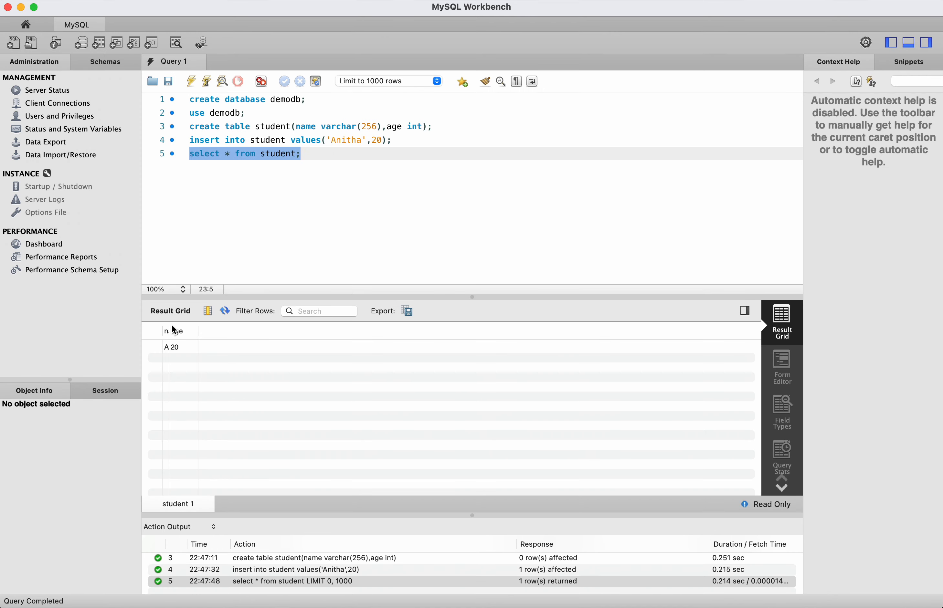
drag(170, 331, 228, 335)
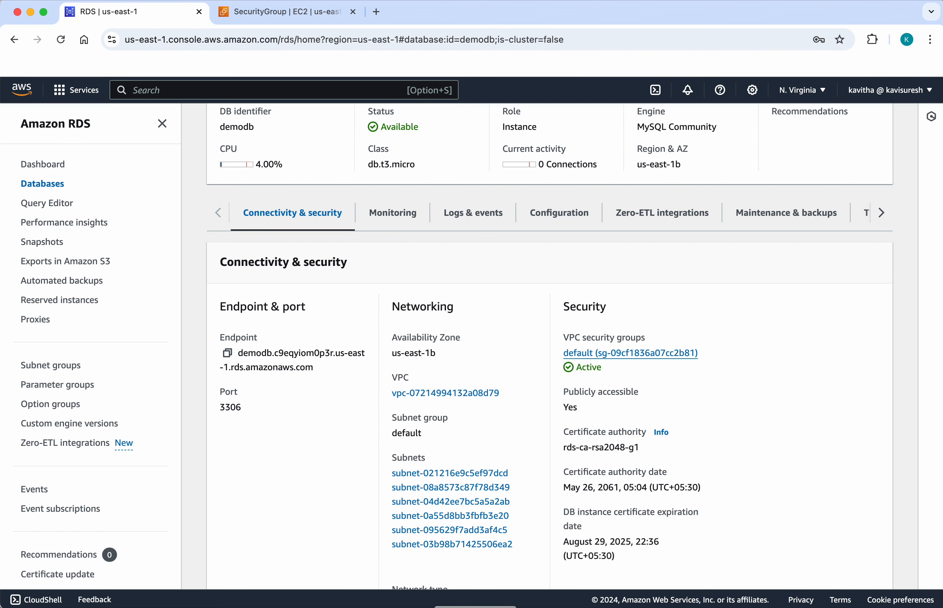
In the Amazon RDS console, request deletion of the demodb instance without a final snapshot or retained automated backups, acknowledging the backup loss.
scroll(509, 467, up, 5)
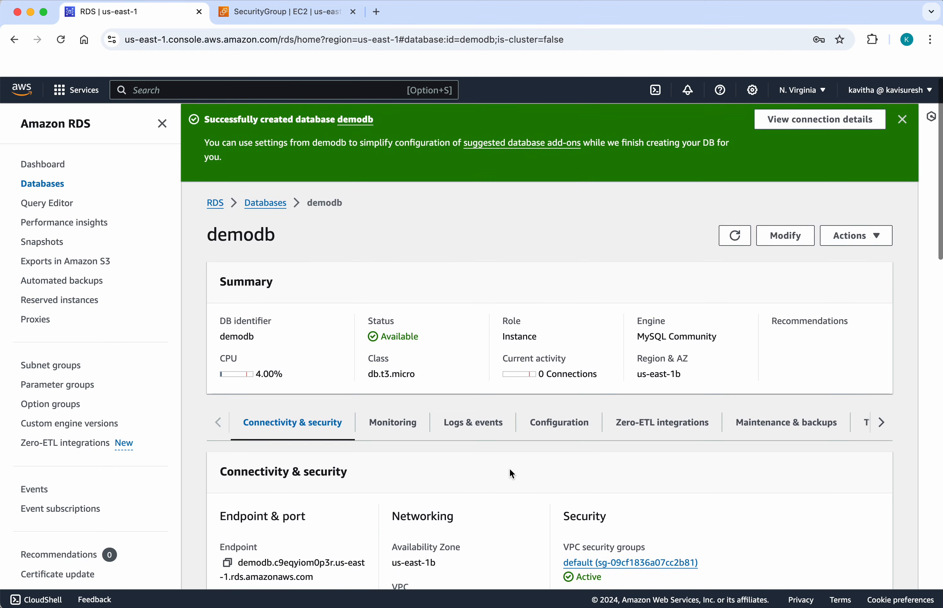
click(876, 237)
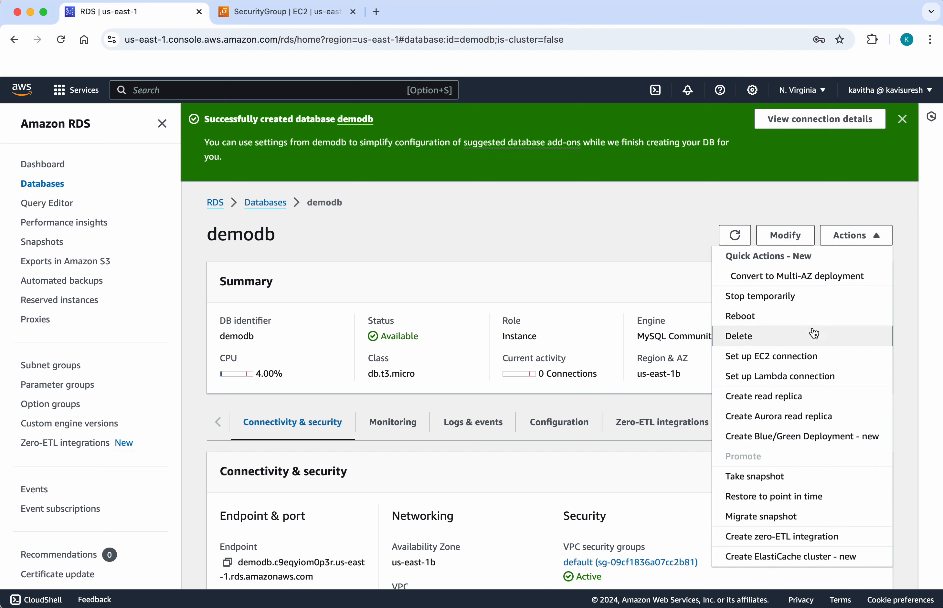
click(813, 336)
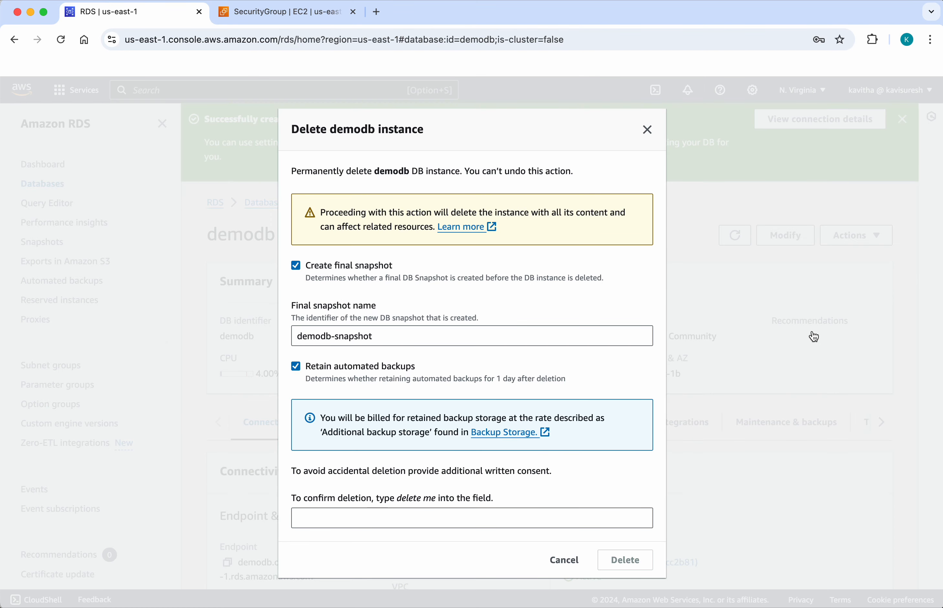
click(297, 264)
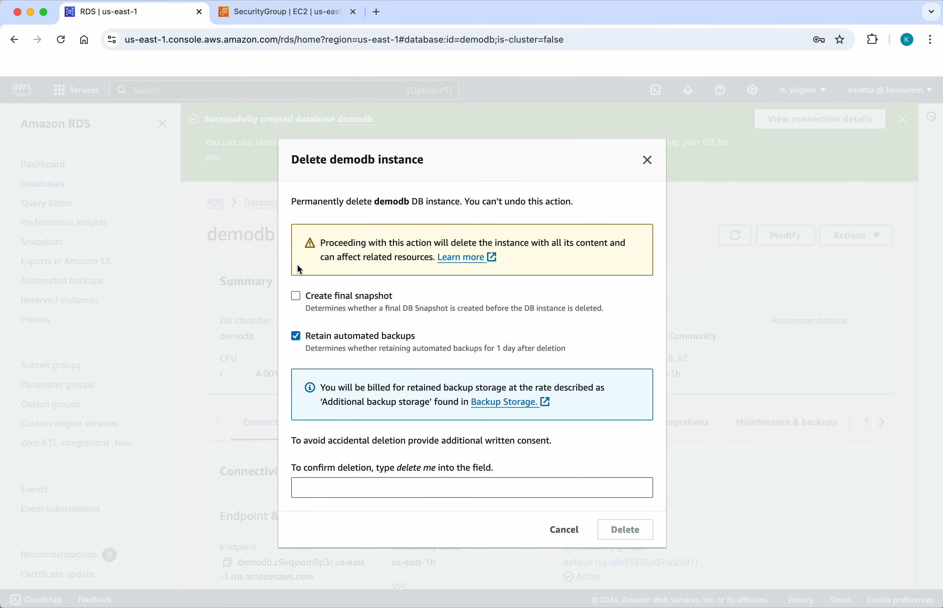
click(298, 337)
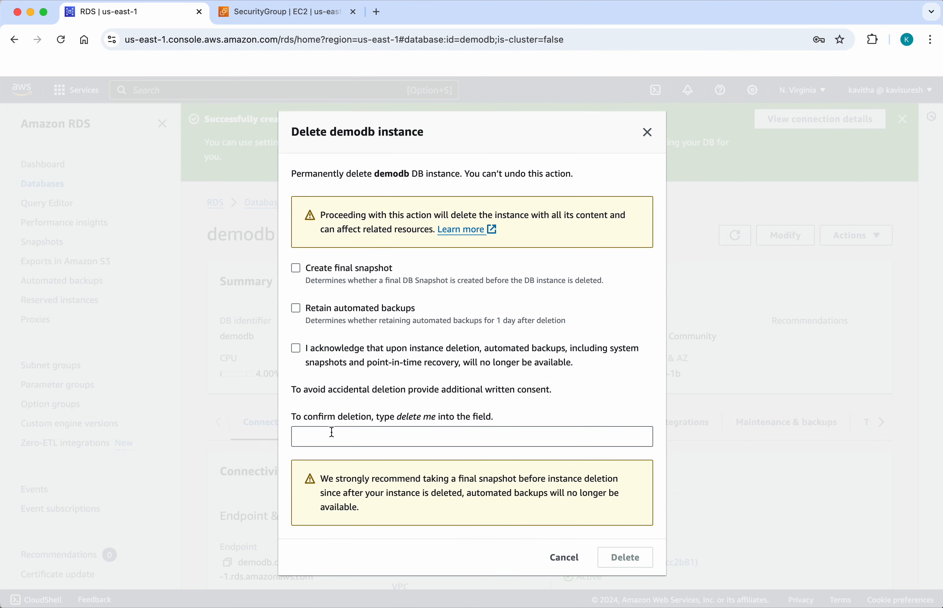
click(297, 351)
Enter the consent text "delete me" and confirm deletion of the demodb instance.
click(359, 441)
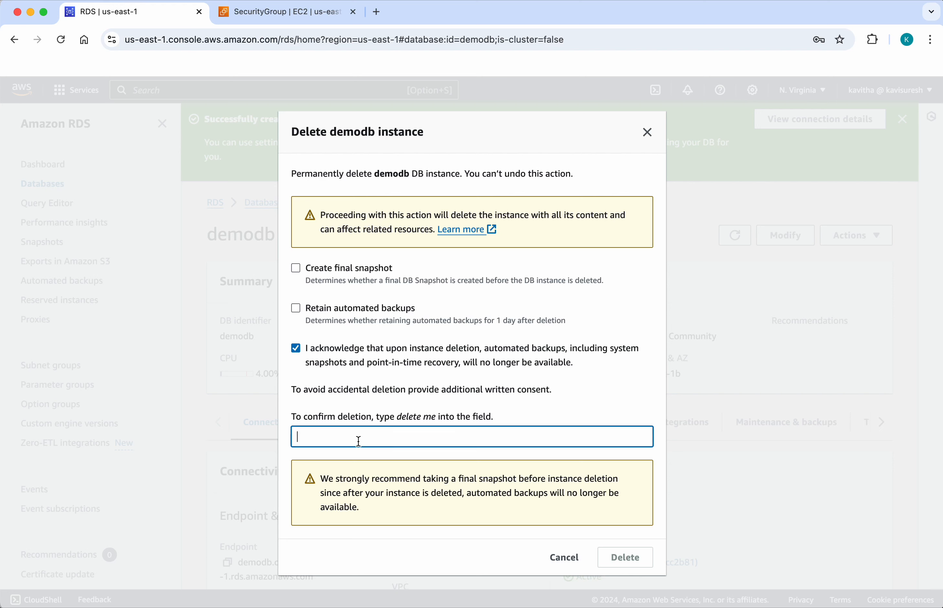
text(delete me)
click(627, 559)
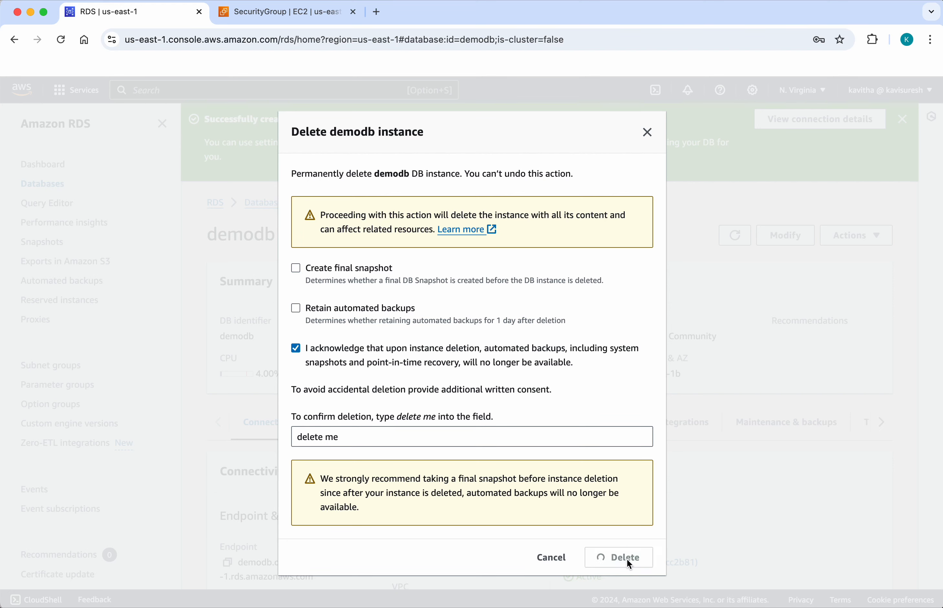